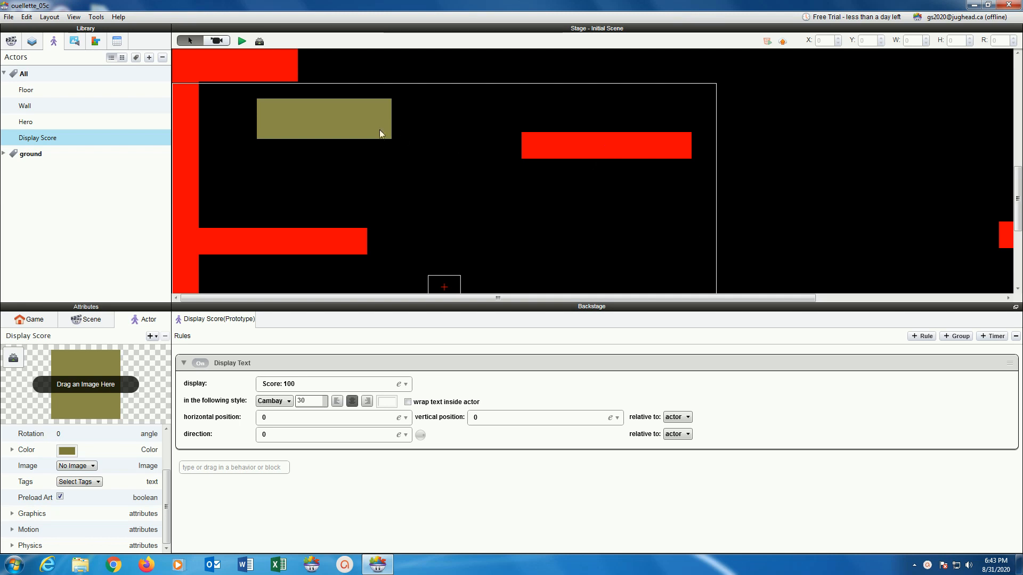
# Step: Preview the game, moving the hero along the platforms to check how the score display behaves, restart it, and return to the editor
pyautogui.click(241, 41)
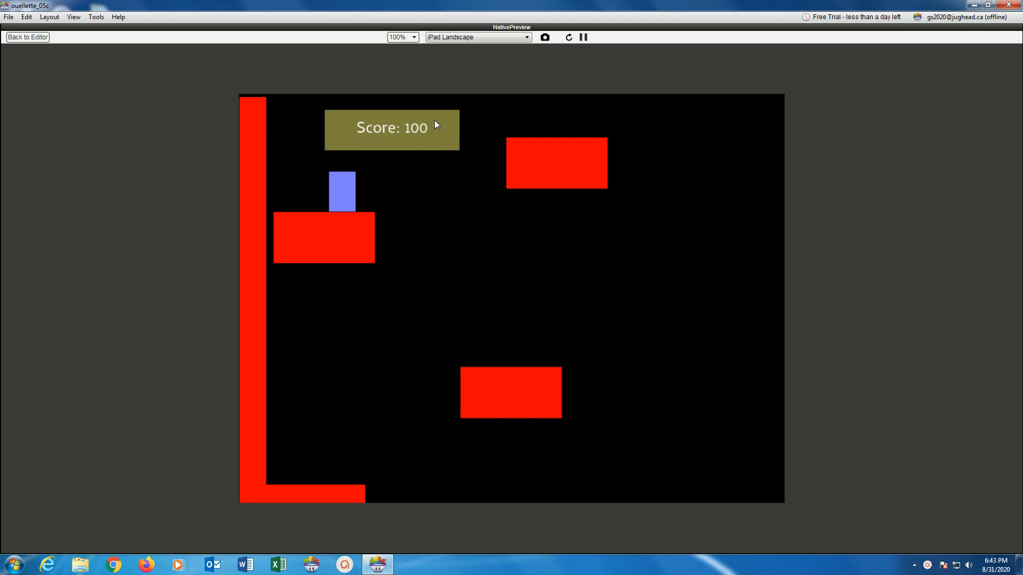
pyautogui.press('Right')
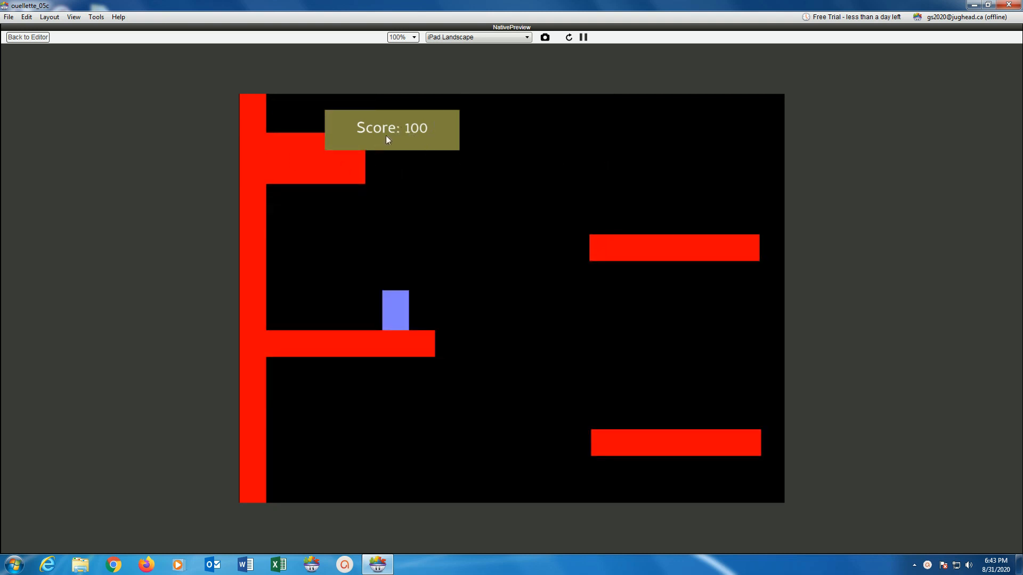
pyautogui.press('Right')
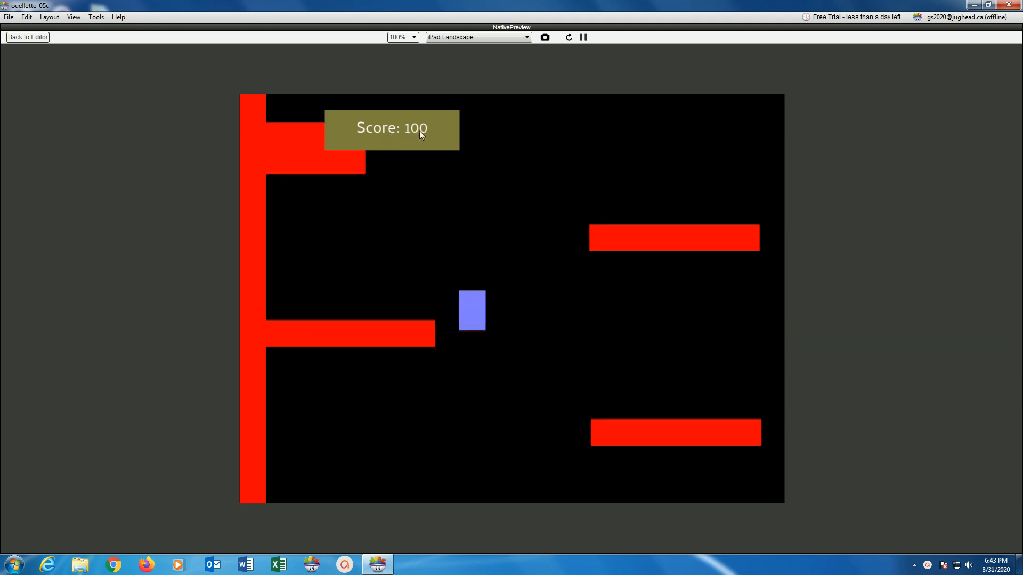
pyautogui.press('Left')
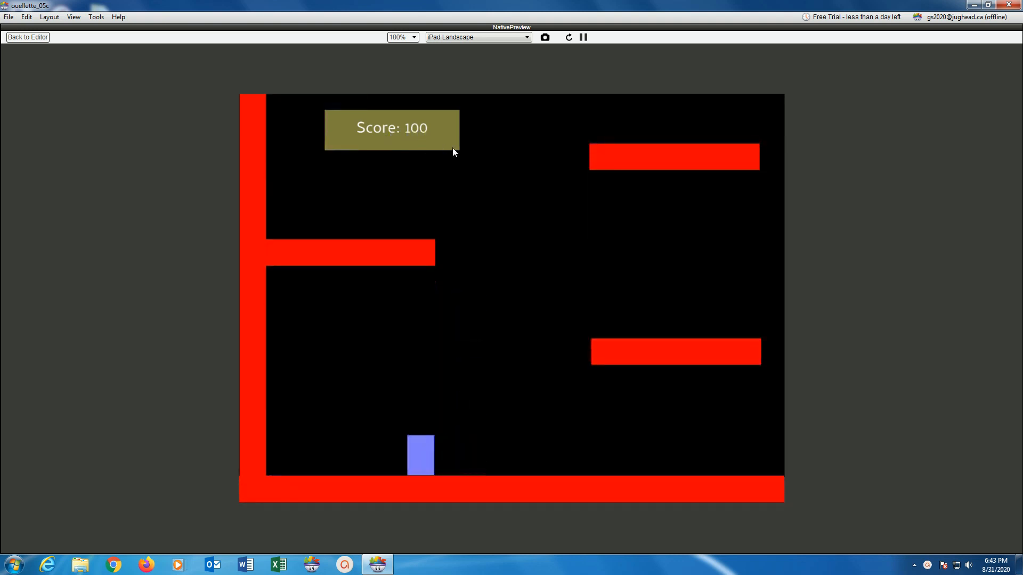
pyautogui.press('Right')
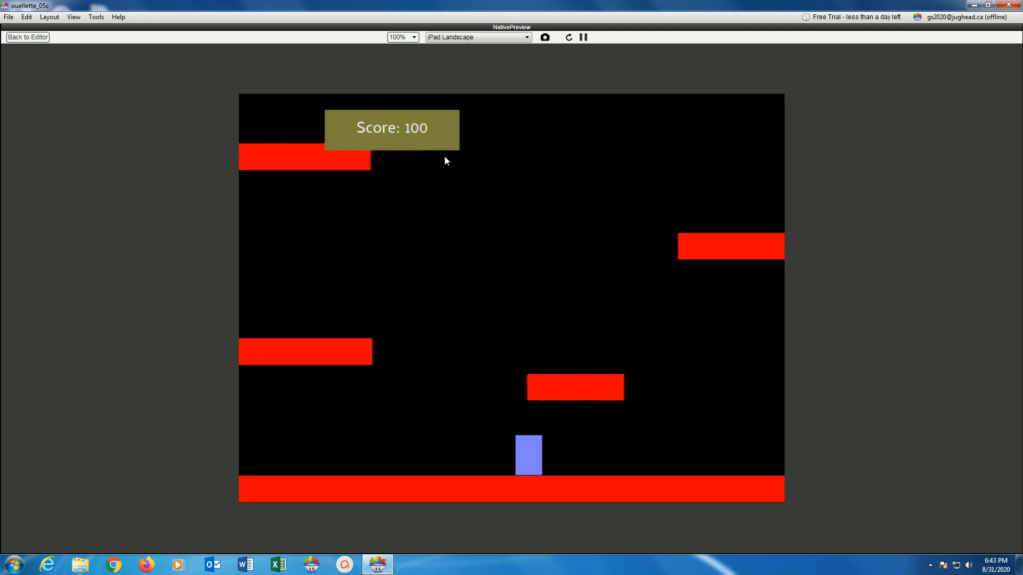
pyautogui.press('Left')
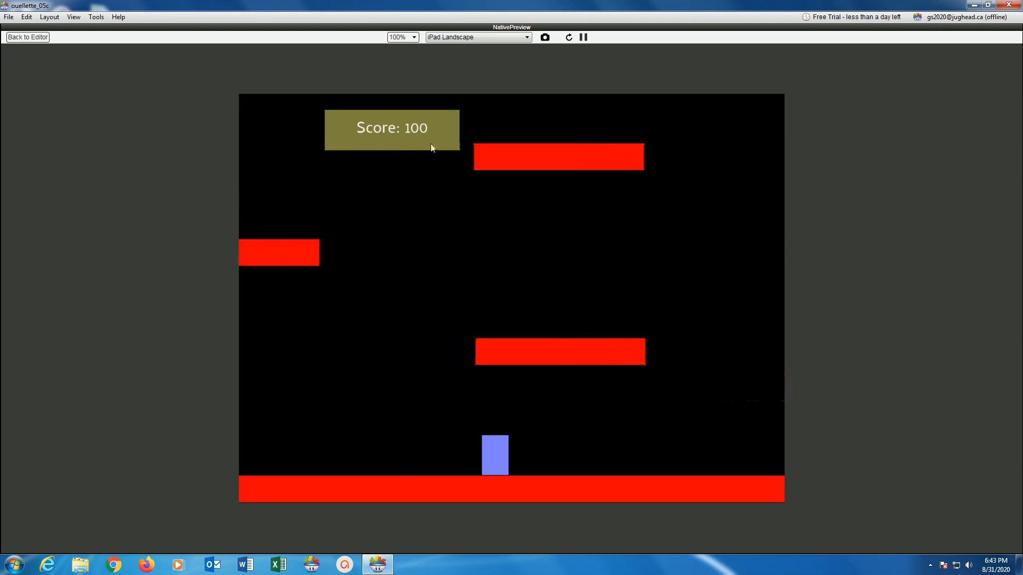
pyautogui.click(569, 38)
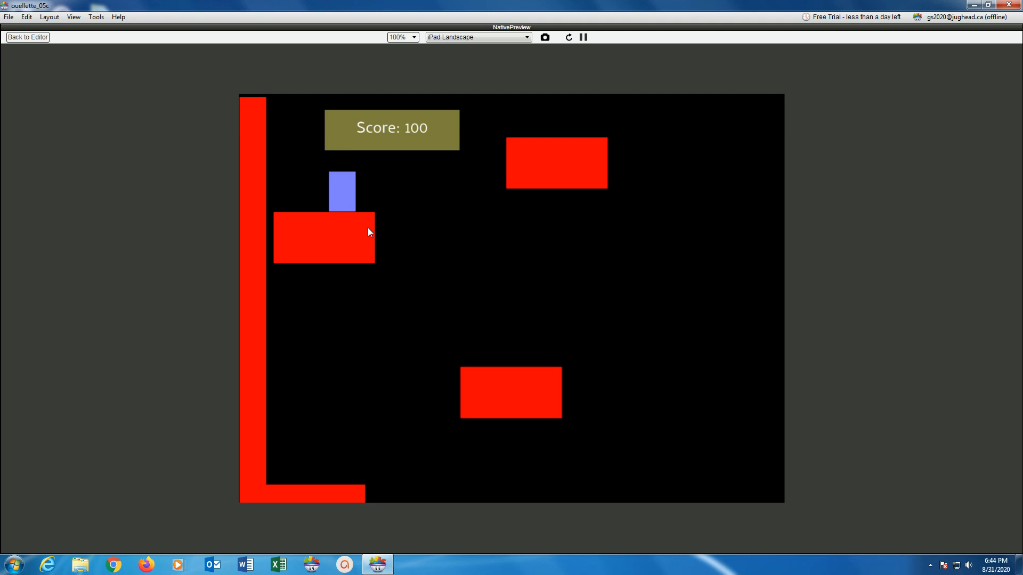
pyautogui.press('Right')
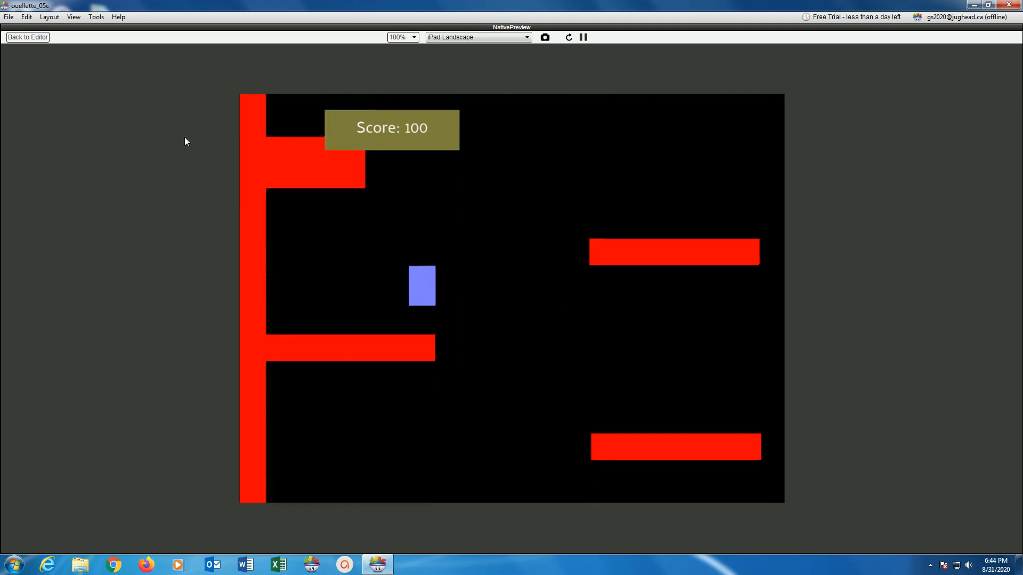
pyautogui.click(28, 37)
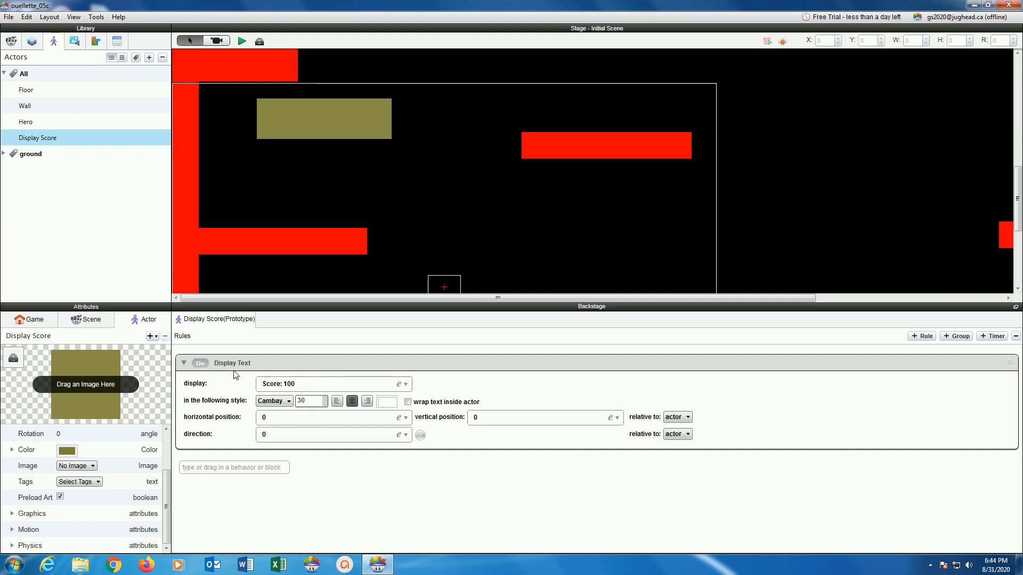
# Step: Review the Display Score actor's display text and its placed instance on the stage
pyautogui.click(305, 384)
pyautogui.moveTo(306, 384); pyautogui.dragTo(232, 386)
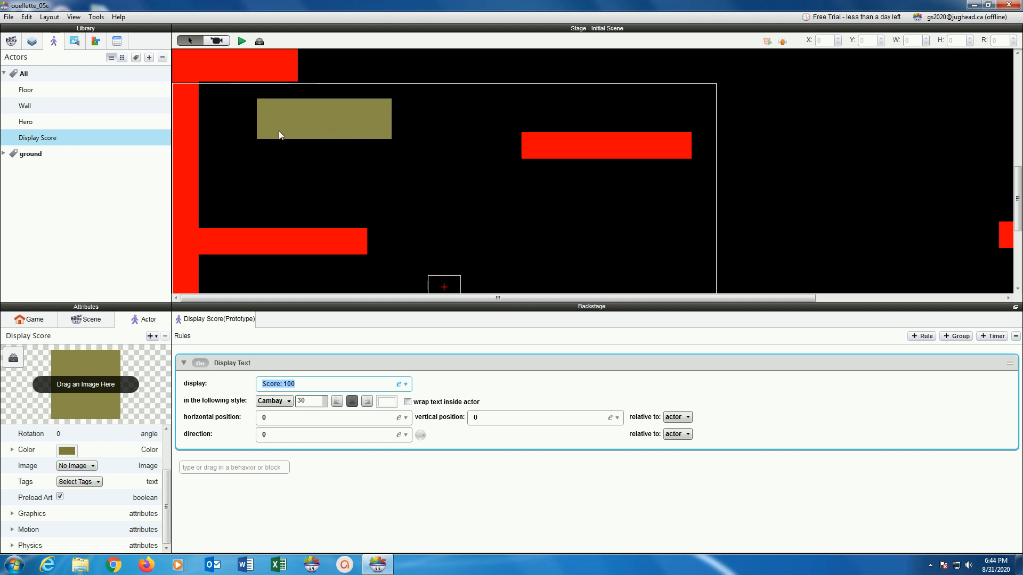
pyautogui.click(37, 139)
pyautogui.click(286, 136)
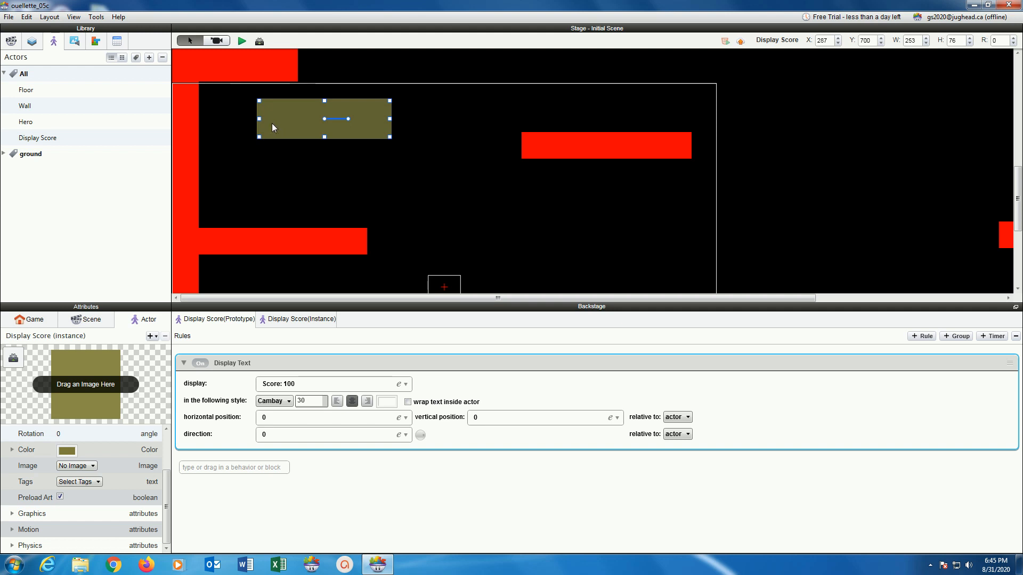
pyautogui.click(223, 170)
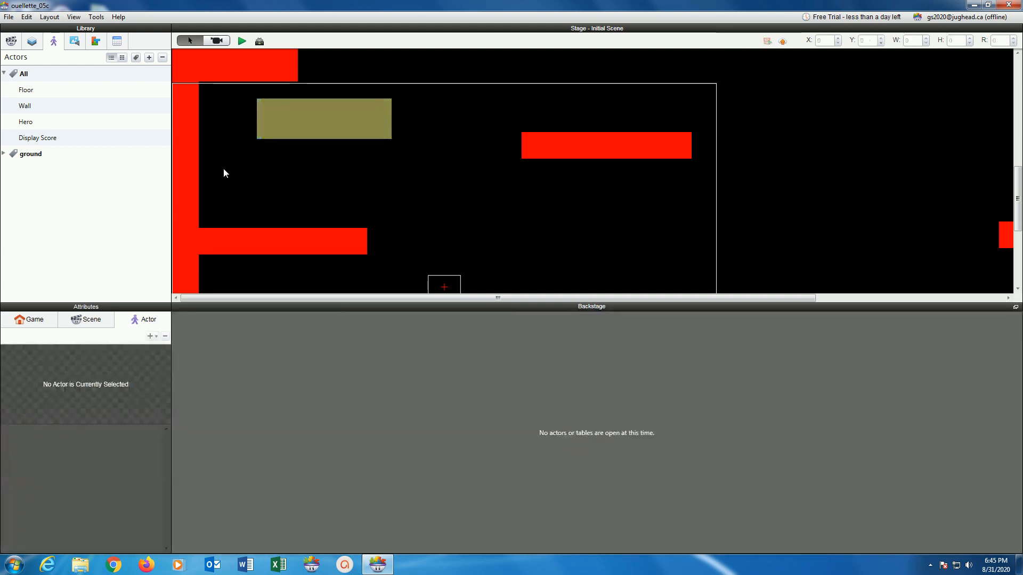
# Step: Examine the Display Score actor's color and alpha attributes and its instance on the stage
pyautogui.click(50, 139)
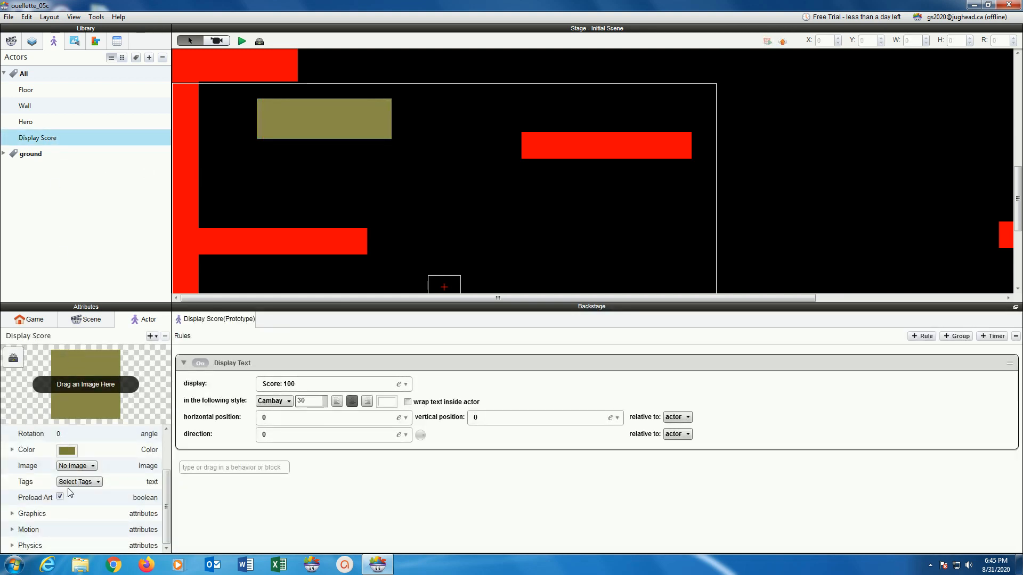
pyautogui.click(65, 452)
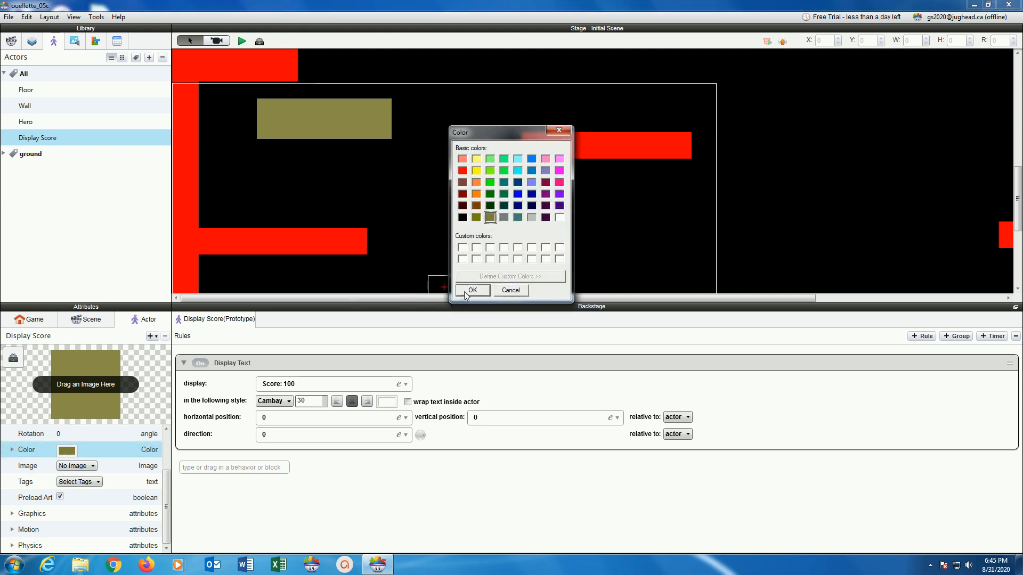
pyautogui.click(467, 292)
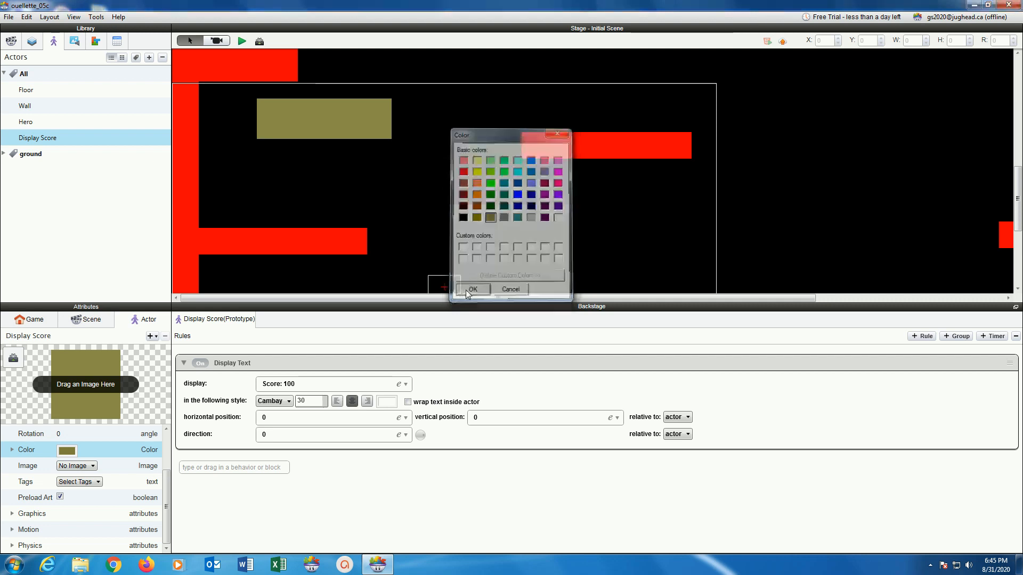
pyautogui.click(11, 451)
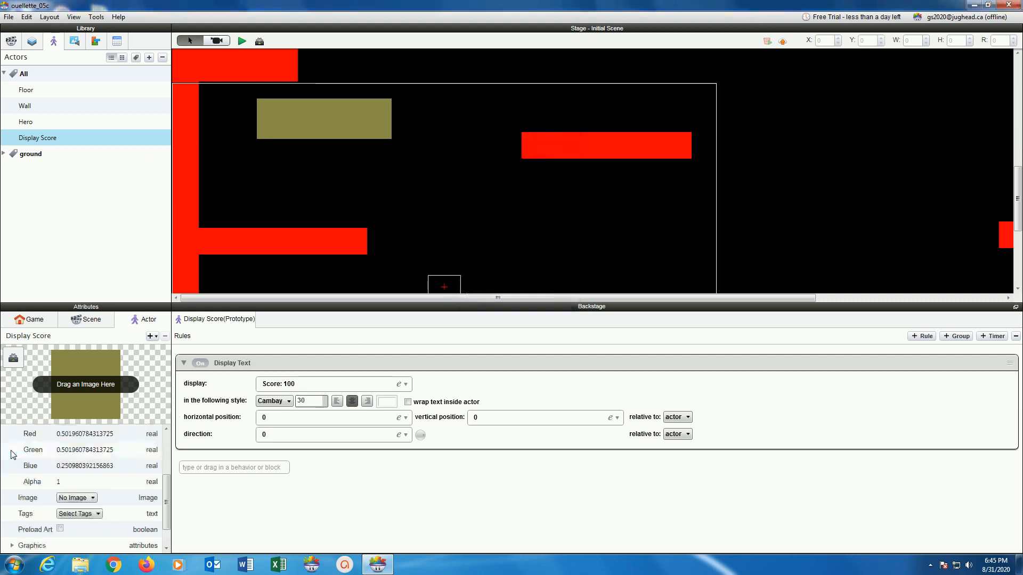
pyautogui.click(60, 482)
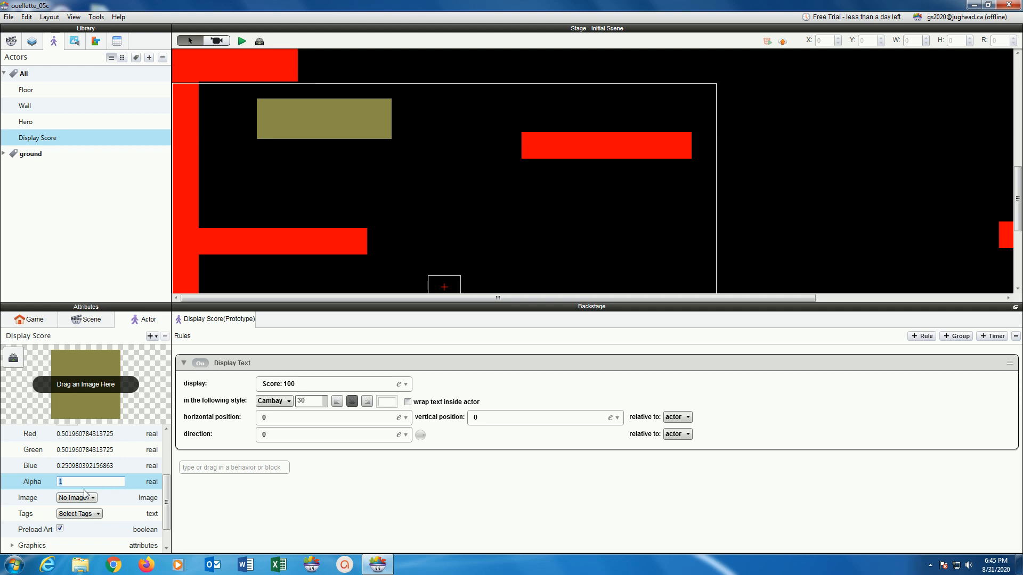
pyautogui.press('Return')
pyautogui.click(274, 112)
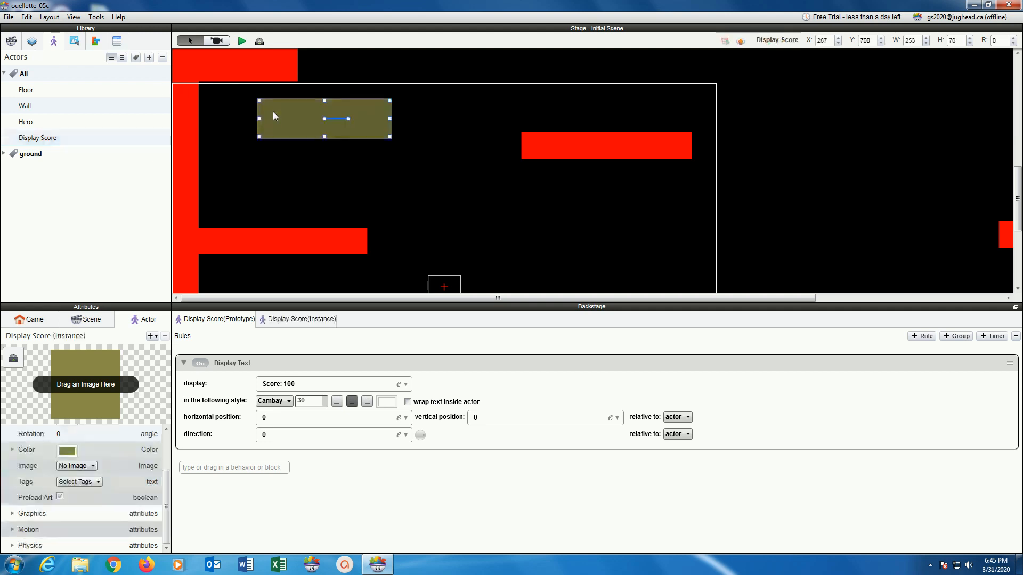
pyautogui.click(247, 159)
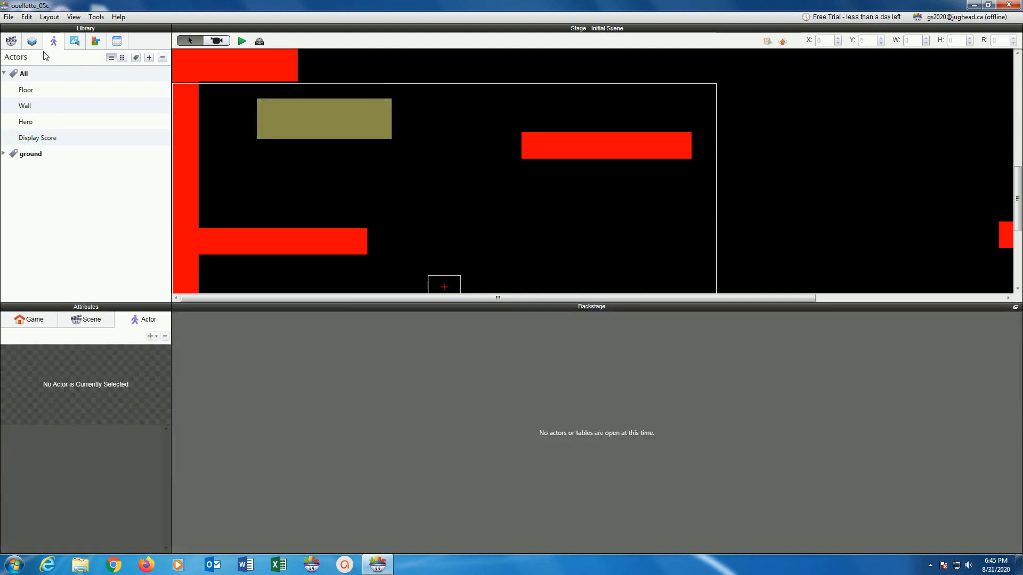
# Step: Examine which actors belong to the score Box and Background layers and how each layer's Scrollable option is set
pyautogui.click(32, 41)
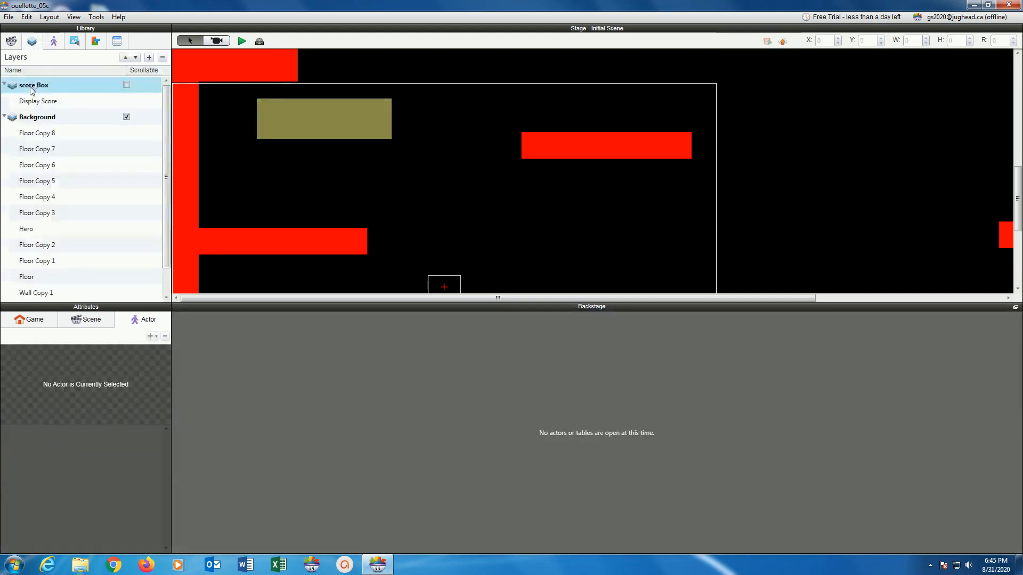
pyautogui.click(4, 118)
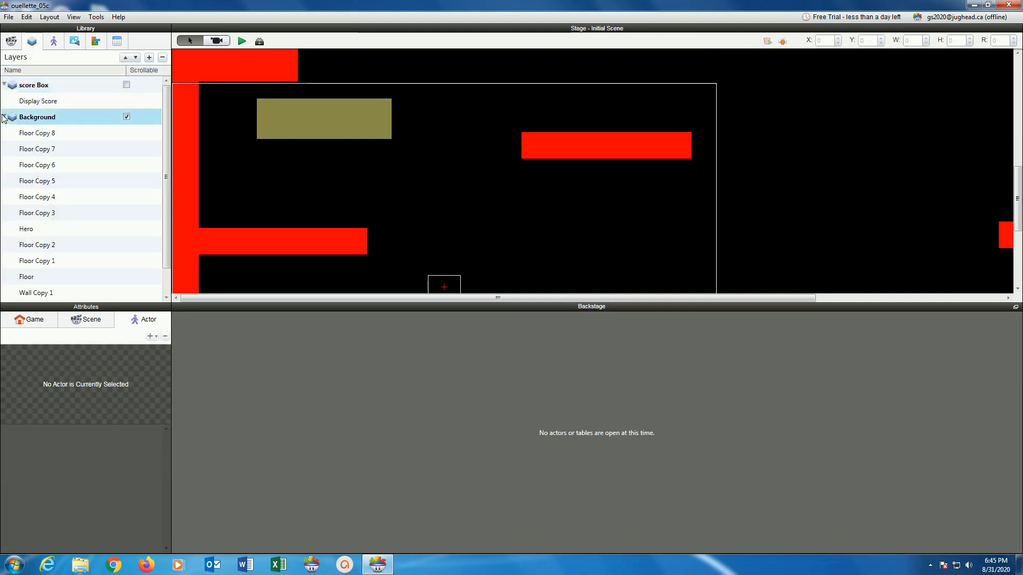
pyautogui.click(4, 117)
pyautogui.click(4, 85)
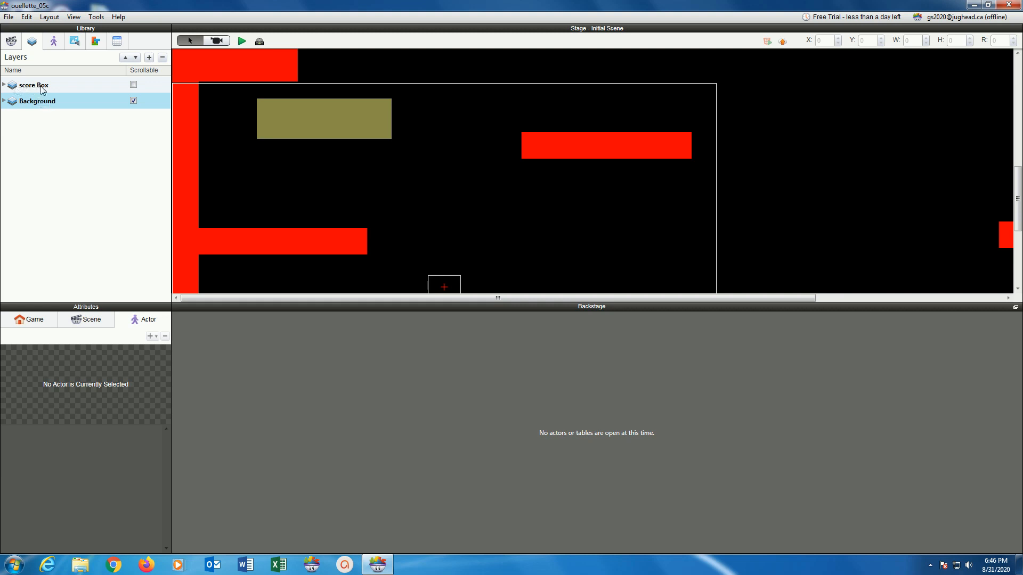
pyautogui.click(4, 85)
pyautogui.click(4, 118)
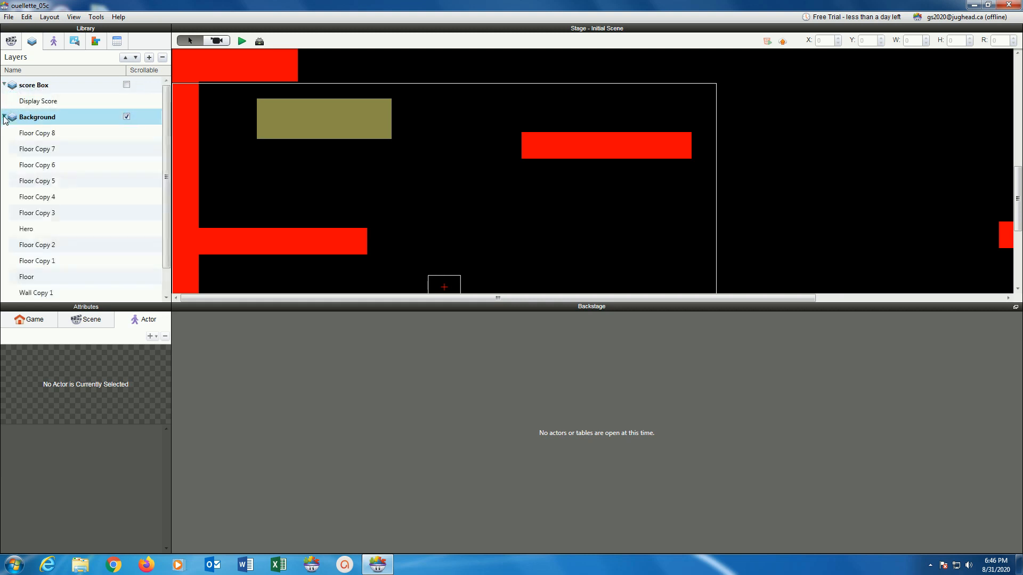
pyautogui.click(30, 134)
pyautogui.moveTo(29, 134)
pyautogui.mouseDown()
pyautogui.moveTo(26, 86)
pyautogui.moveTo(35, 139)
pyautogui.moveTo(19, 131)
pyautogui.mouseUp()
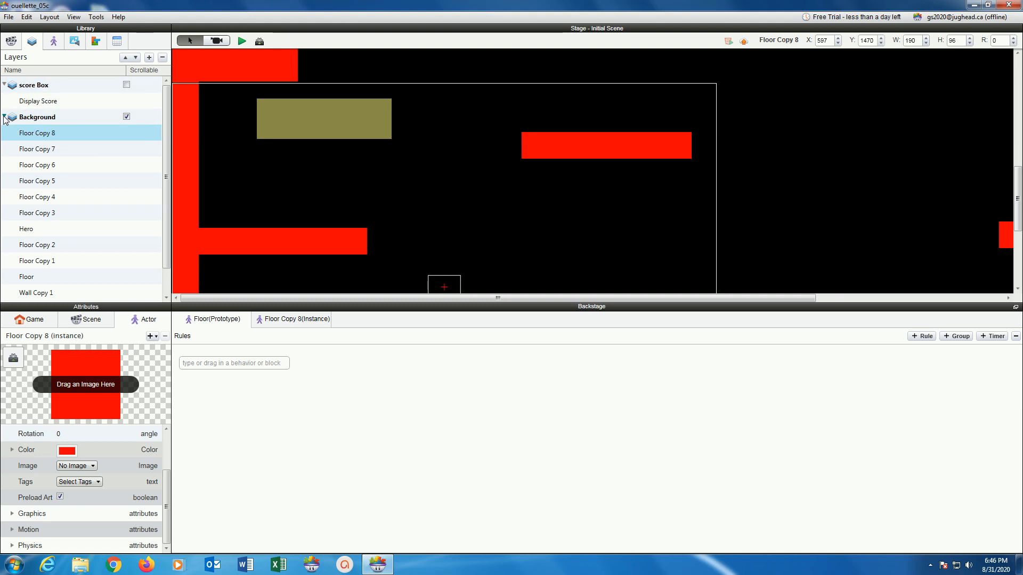
pyautogui.click(9, 115)
pyautogui.click(33, 102)
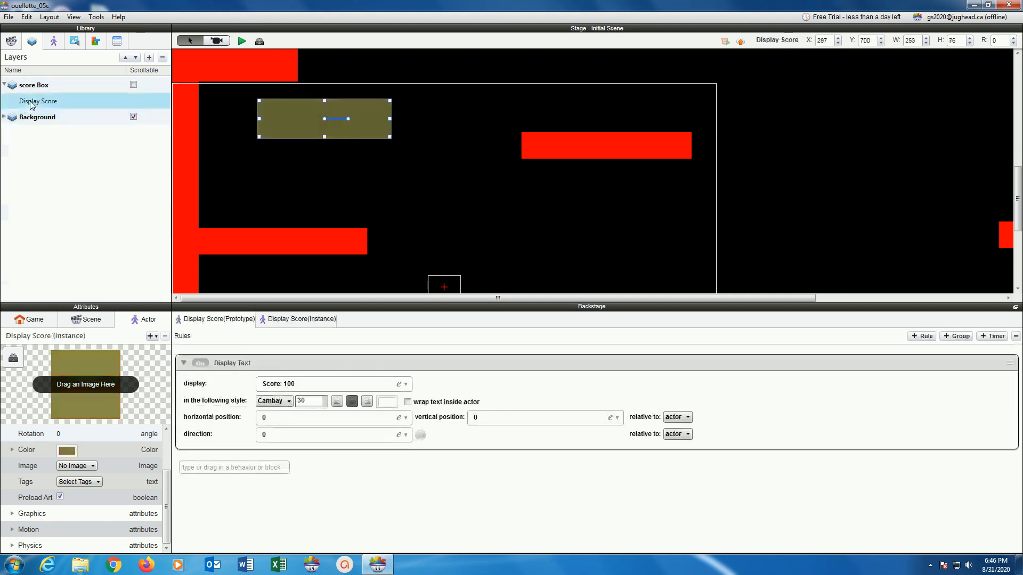
# Step: Move the Background layer above the score Box layer and preview the game with the hero moving right
pyautogui.moveTo(16, 90); pyautogui.dragTo(50, 148)
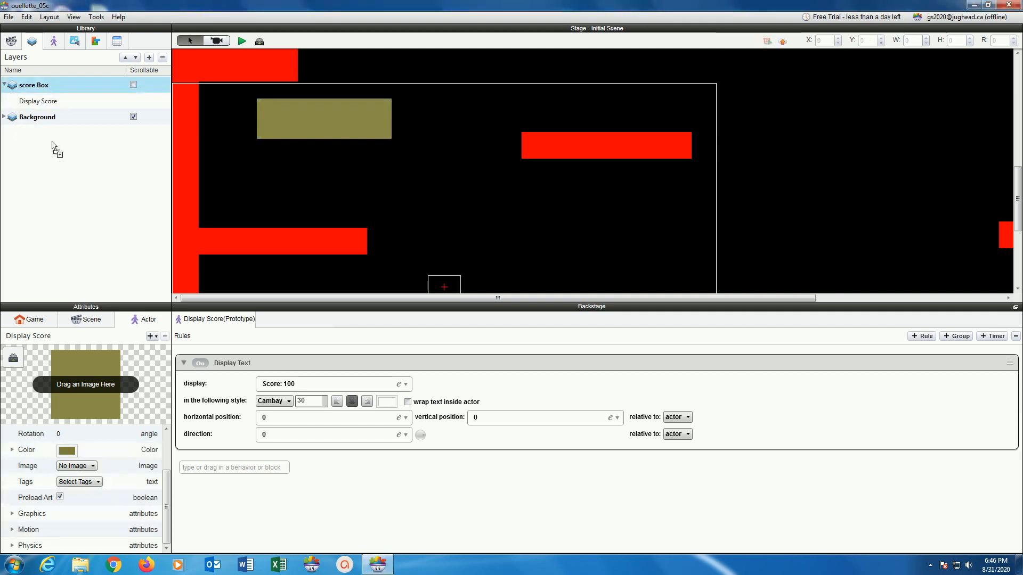
pyautogui.click(13, 120)
pyautogui.moveTo(14, 121); pyautogui.dragTo(31, 90)
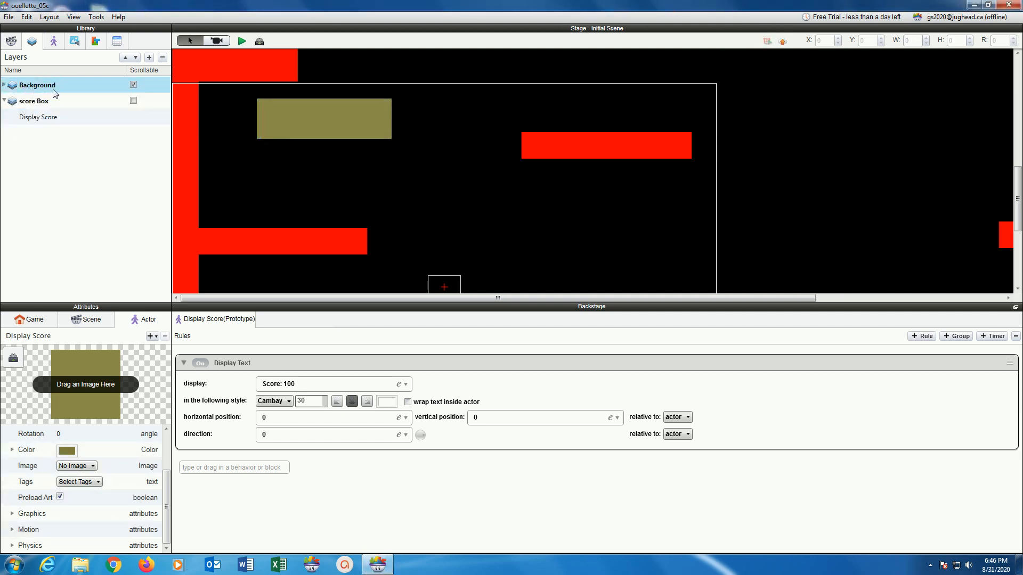
pyautogui.click(241, 41)
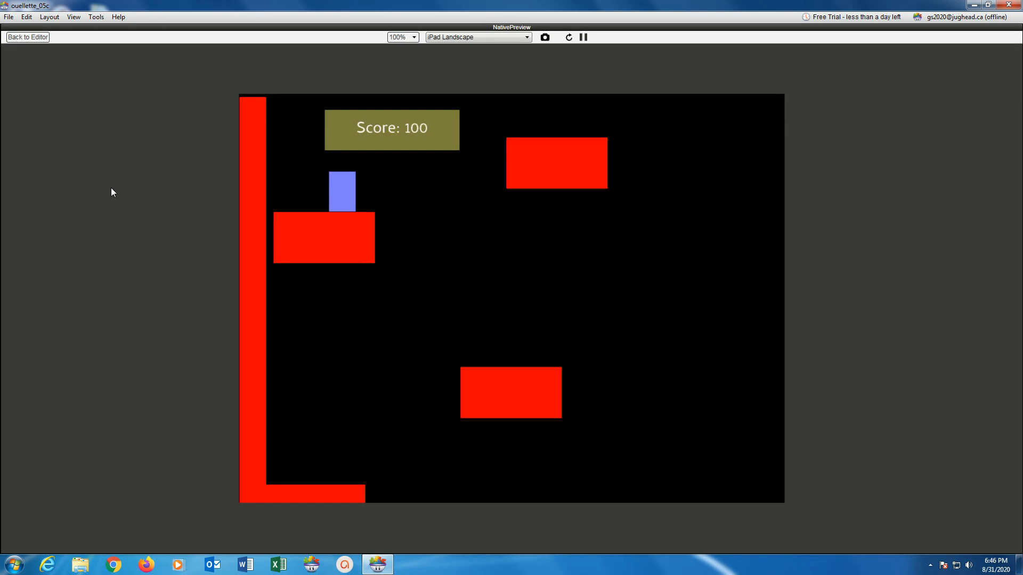
pyautogui.press('Right')
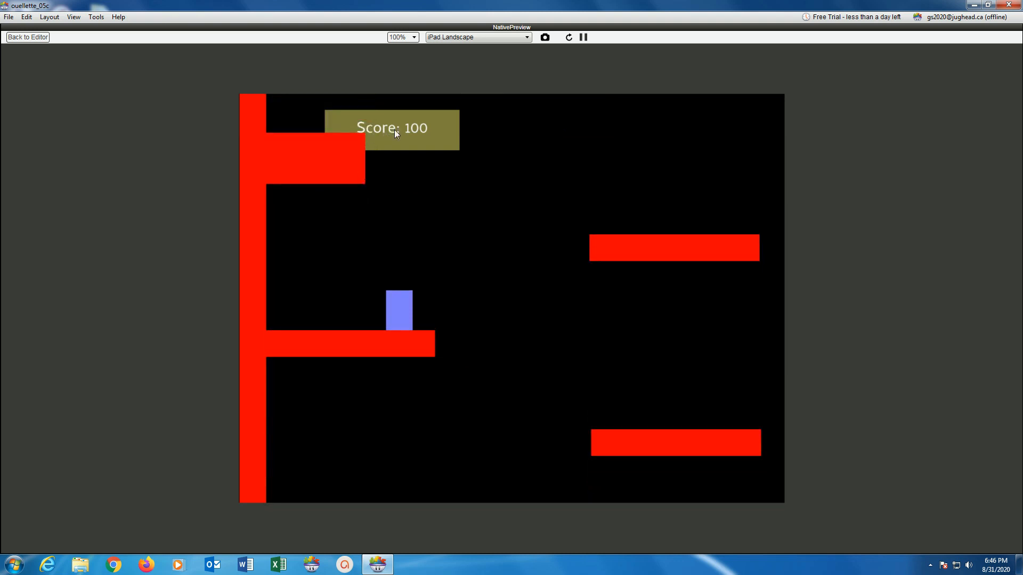
pyautogui.click(33, 38)
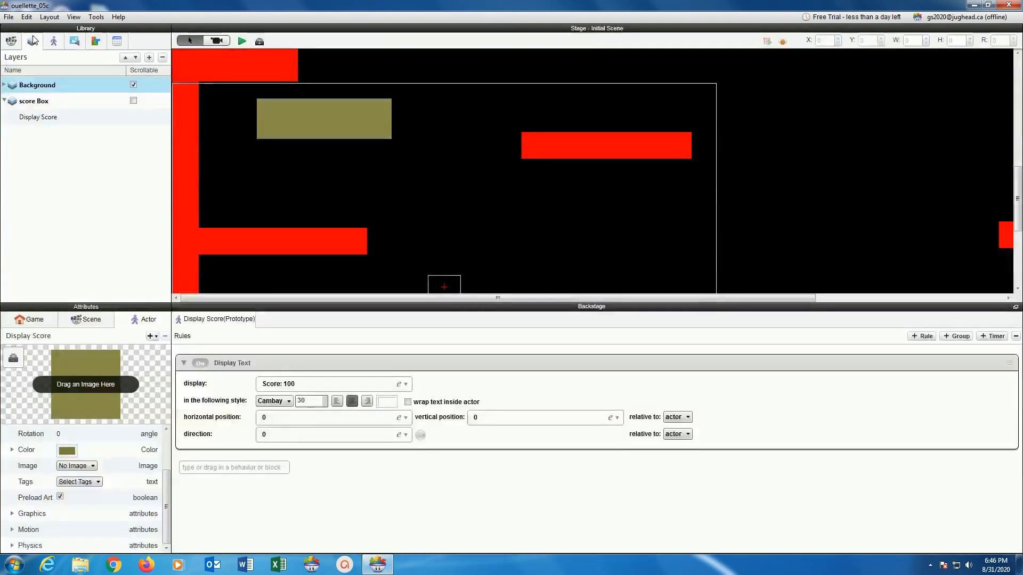
# Step: Move the score Box layer back above the Background layer
pyautogui.click(37, 102)
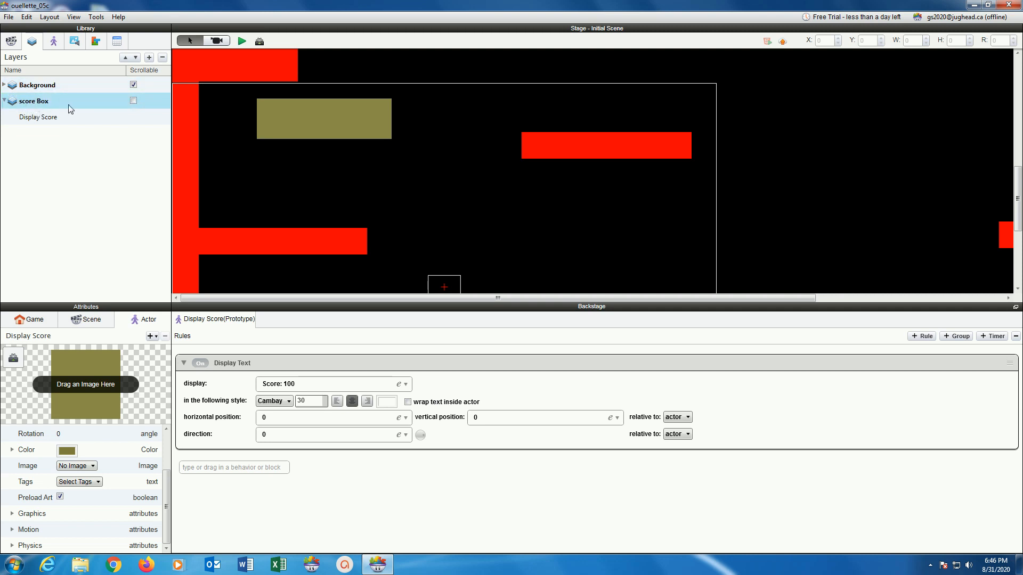
pyautogui.click(38, 117)
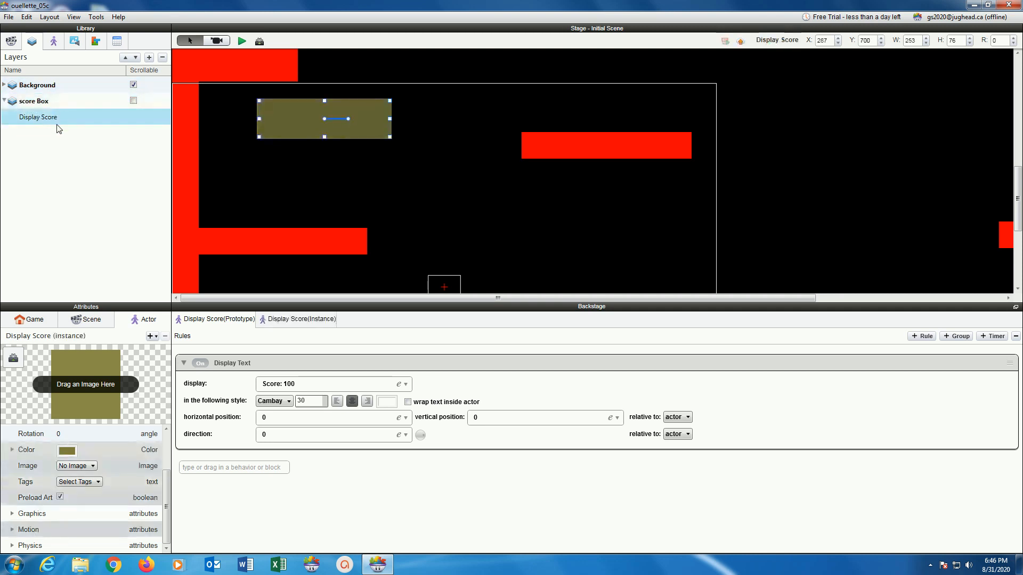
pyautogui.moveTo(34, 104); pyautogui.dragTo(35, 80)
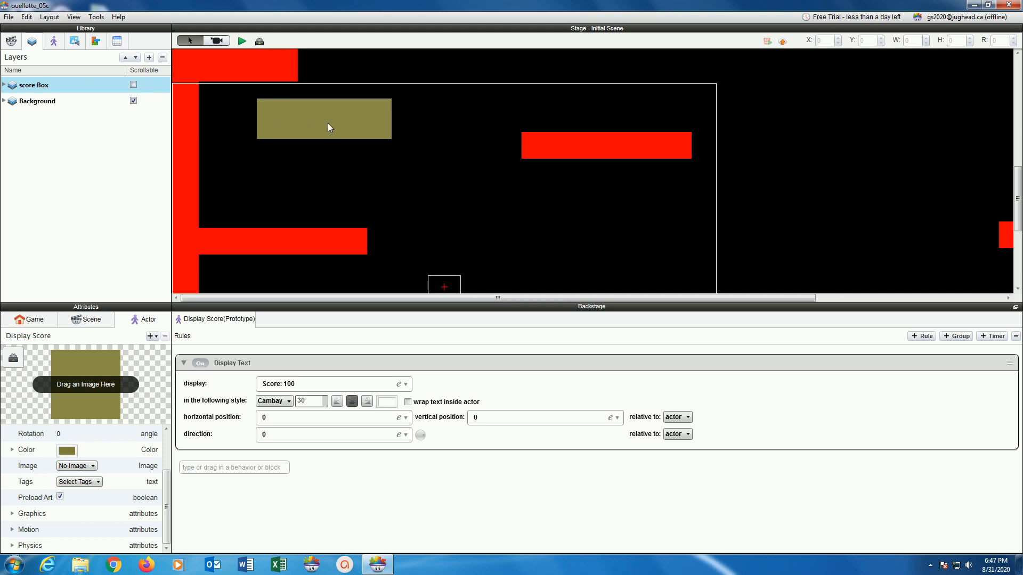
pyautogui.click(134, 85)
# Step: Preview the game with the score Box layer on top, move the hero right, and return to the editor
pyautogui.click(241, 40)
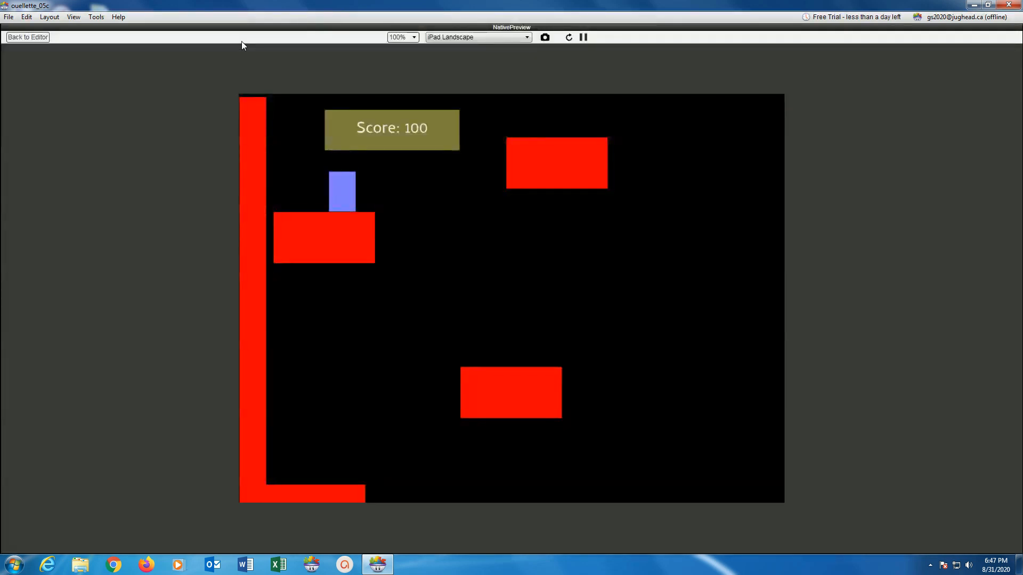
pyautogui.press('Right')
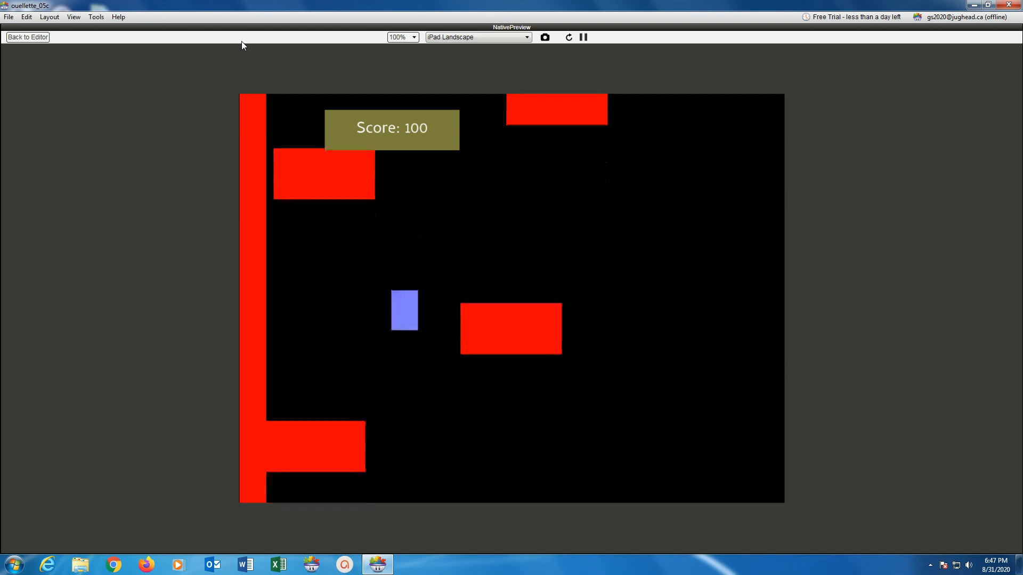
pyautogui.click(27, 36)
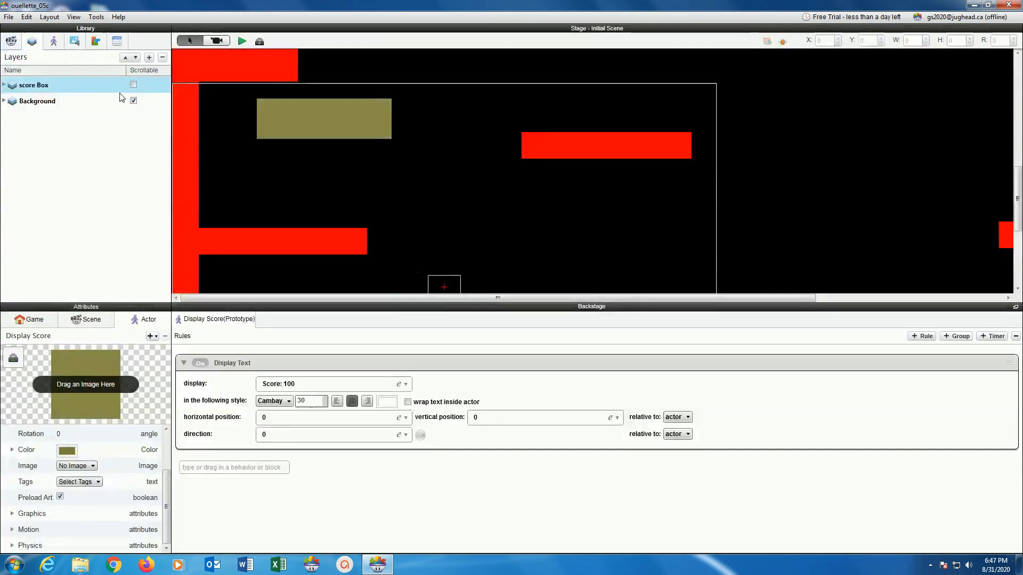
# Step: Make the score Box layer scrollable and preview the game, moving the hero right and back left
pyautogui.click(133, 84)
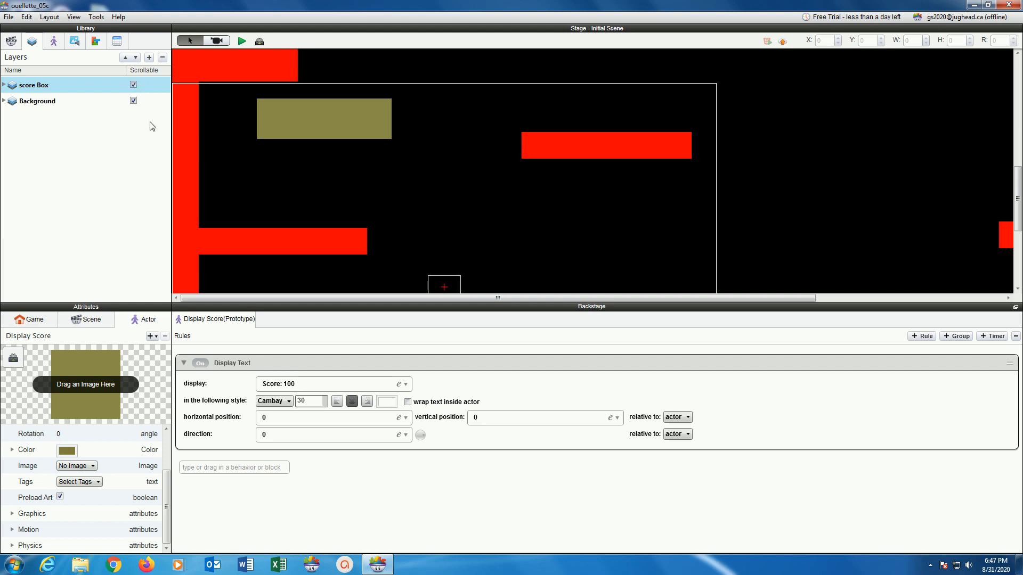
pyautogui.click(242, 42)
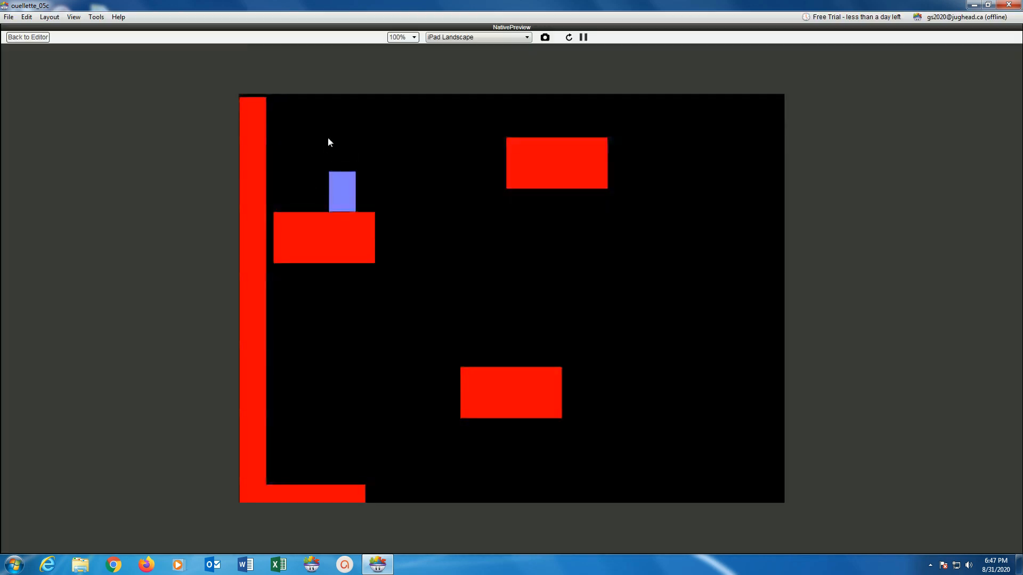
pyautogui.press('Right')
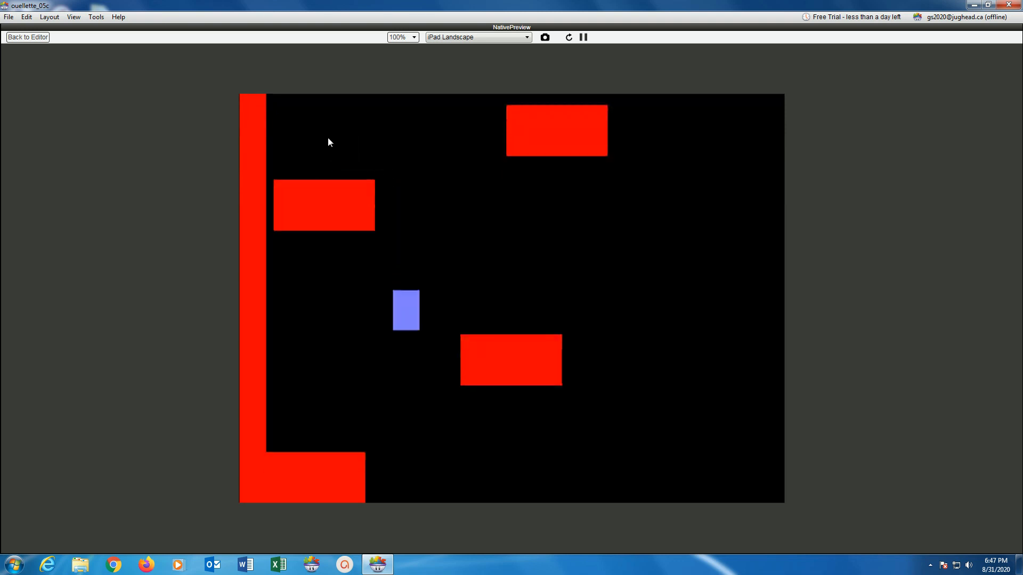
pyautogui.press('Right')
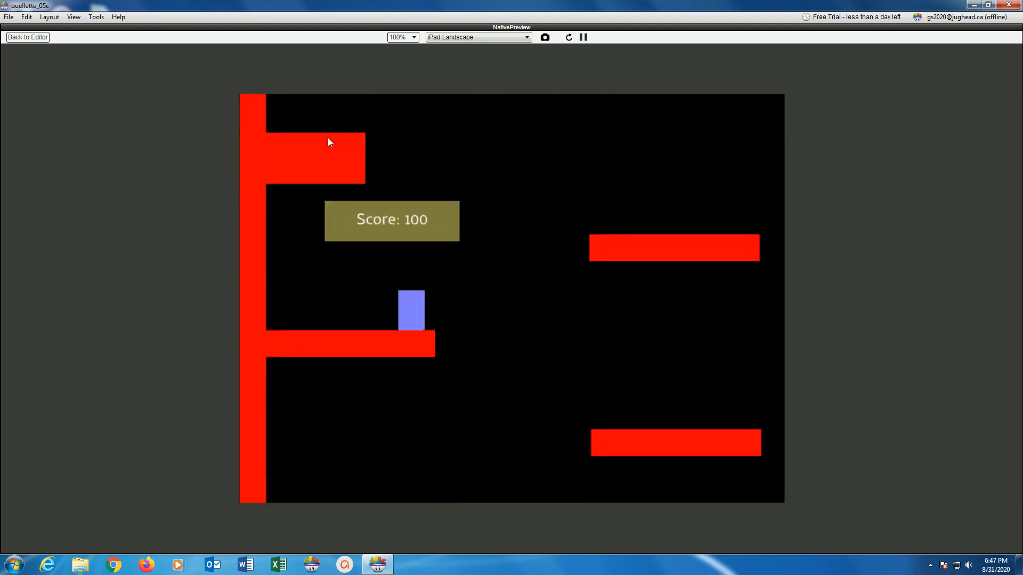
pyautogui.press('Right')
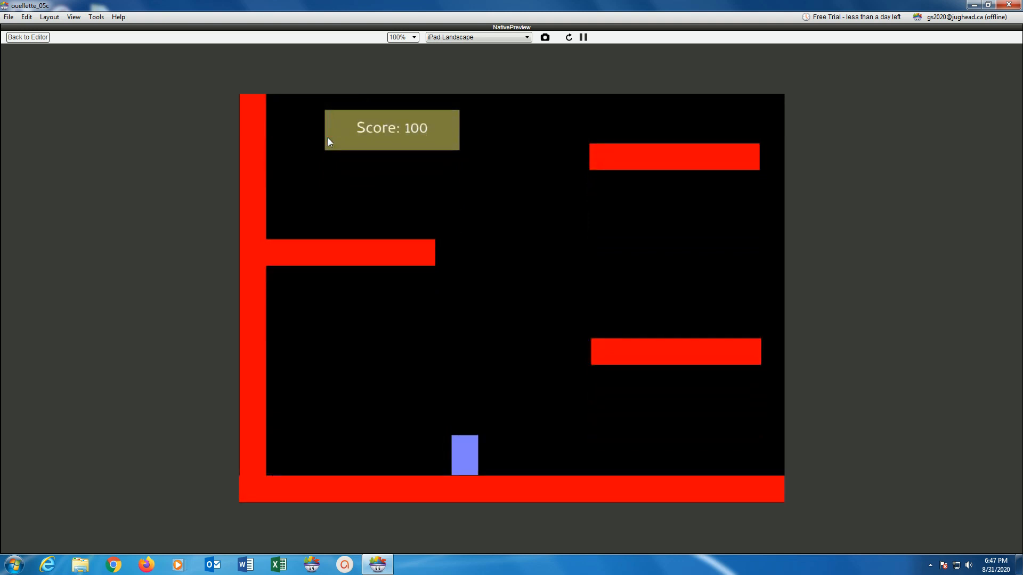
pyautogui.press('Right')
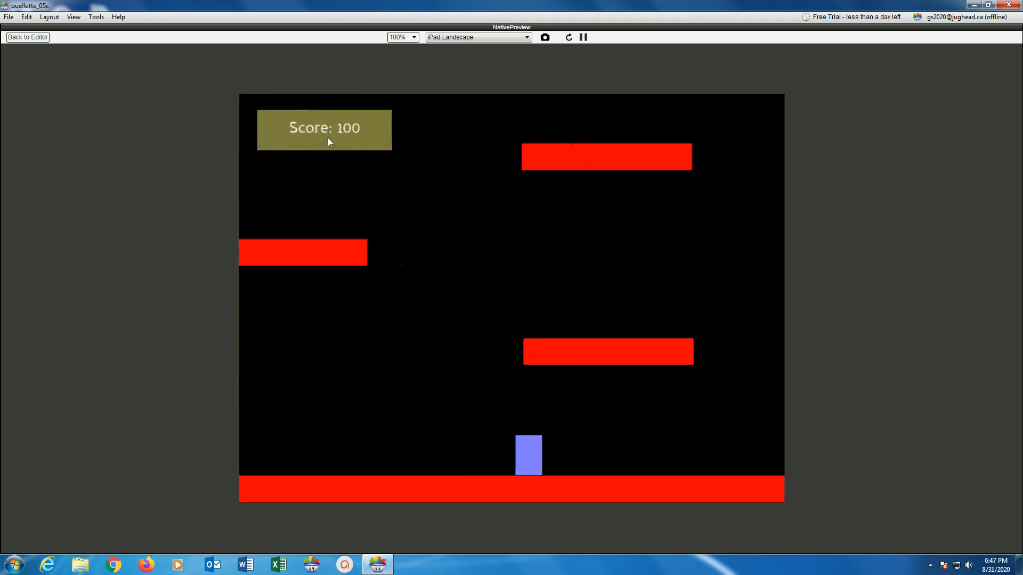
pyautogui.press('Right')
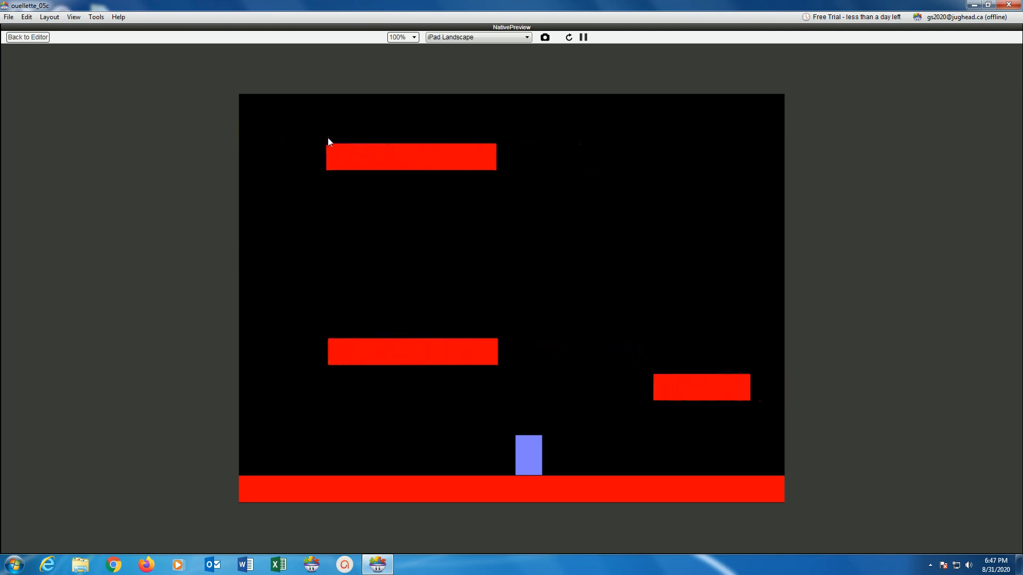
pyautogui.press('Left')
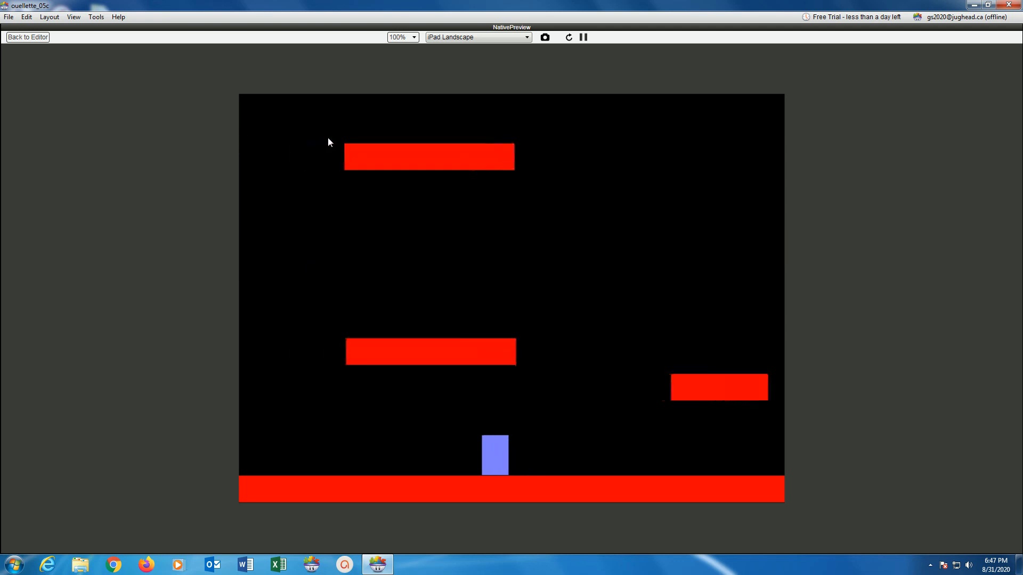
pyautogui.press('Left')
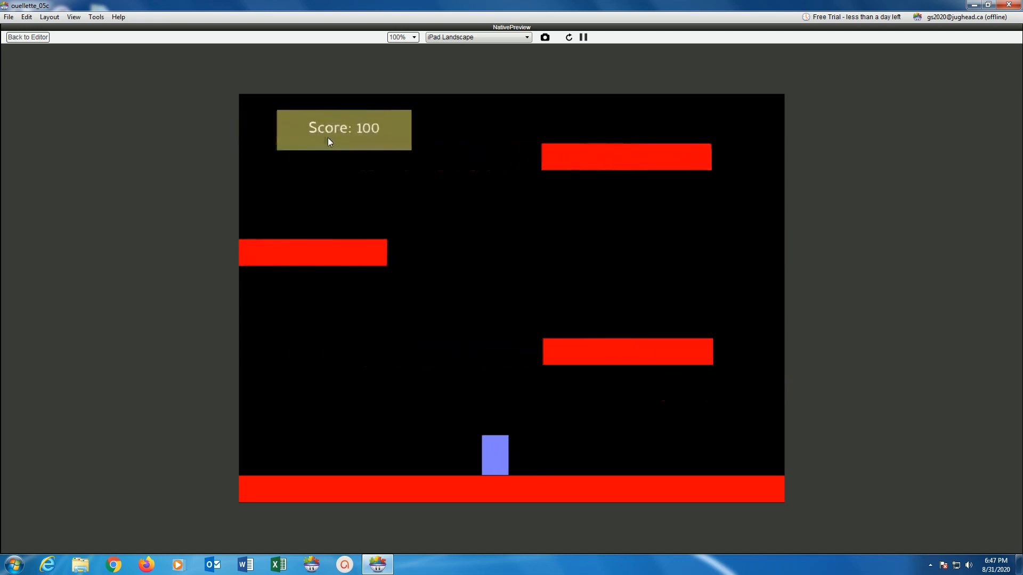
pyautogui.press('Left')
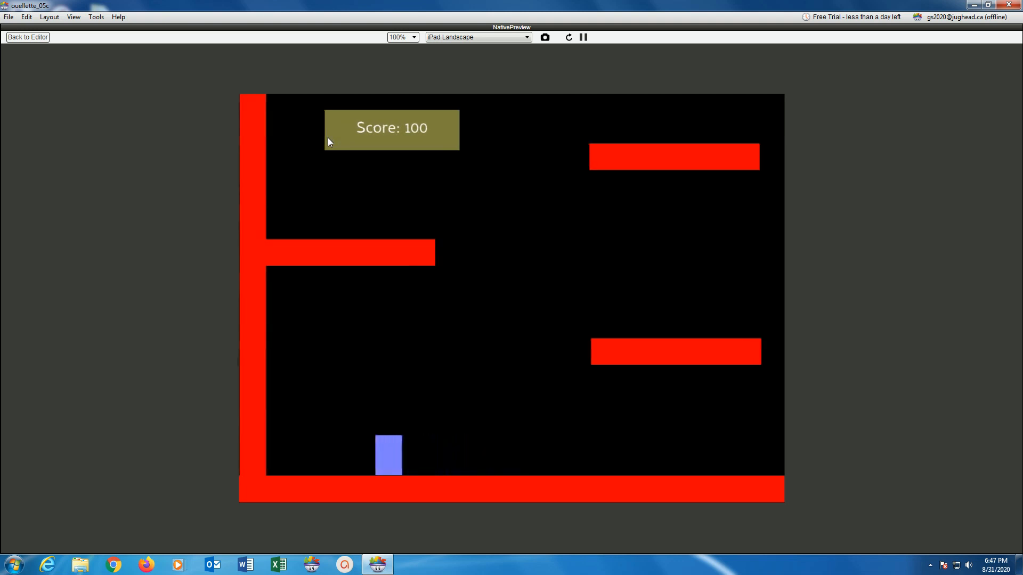
pyautogui.click(28, 37)
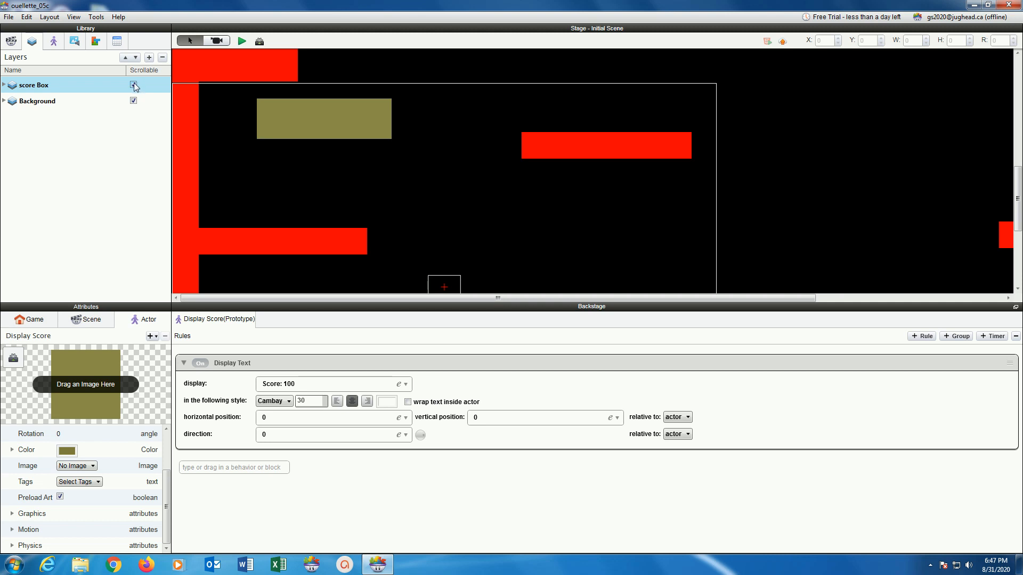
# Step: Delete the score Box layer and the Display Score actor from the project
pyautogui.click(133, 84)
pyautogui.click(163, 58)
pyautogui.click(53, 42)
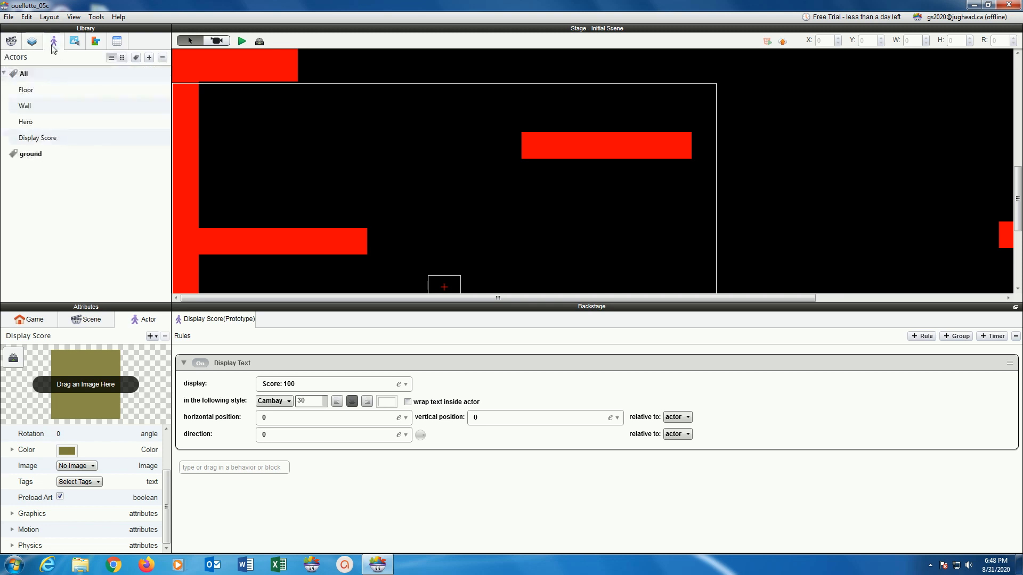
pyautogui.click(75, 138)
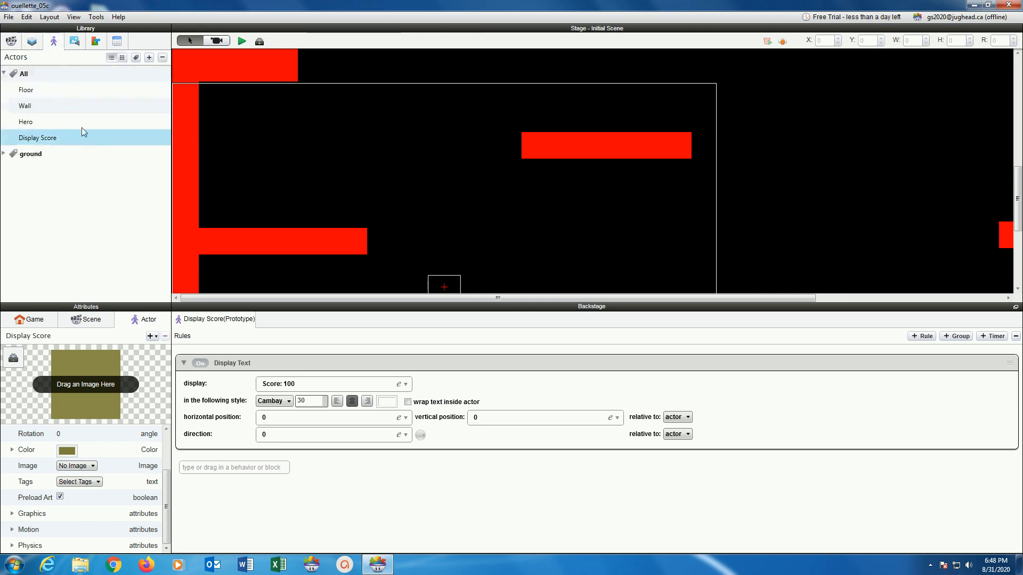
pyautogui.click(162, 57)
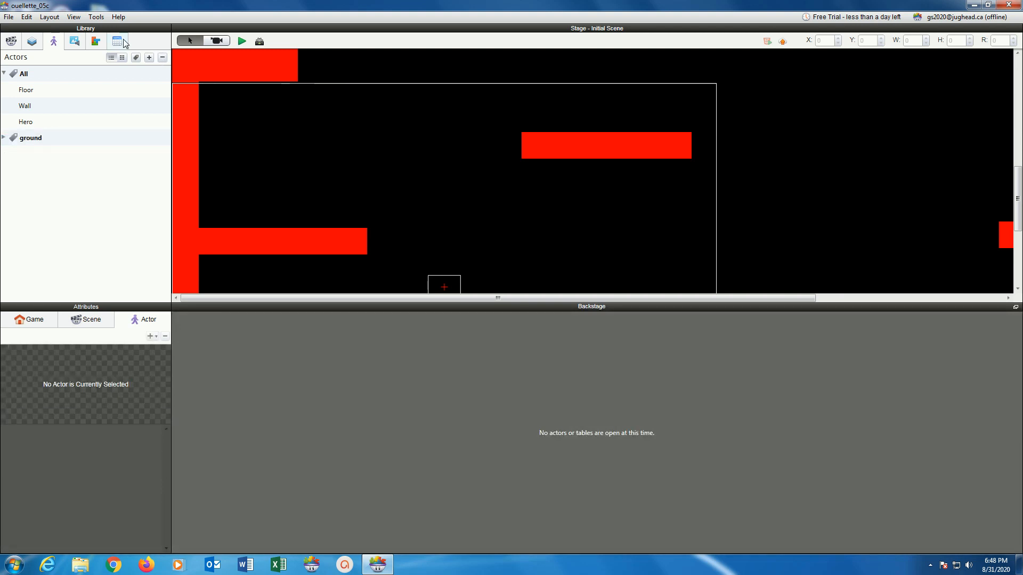
# Step: Create a new actor and name it Display Score
pyautogui.click(149, 58)
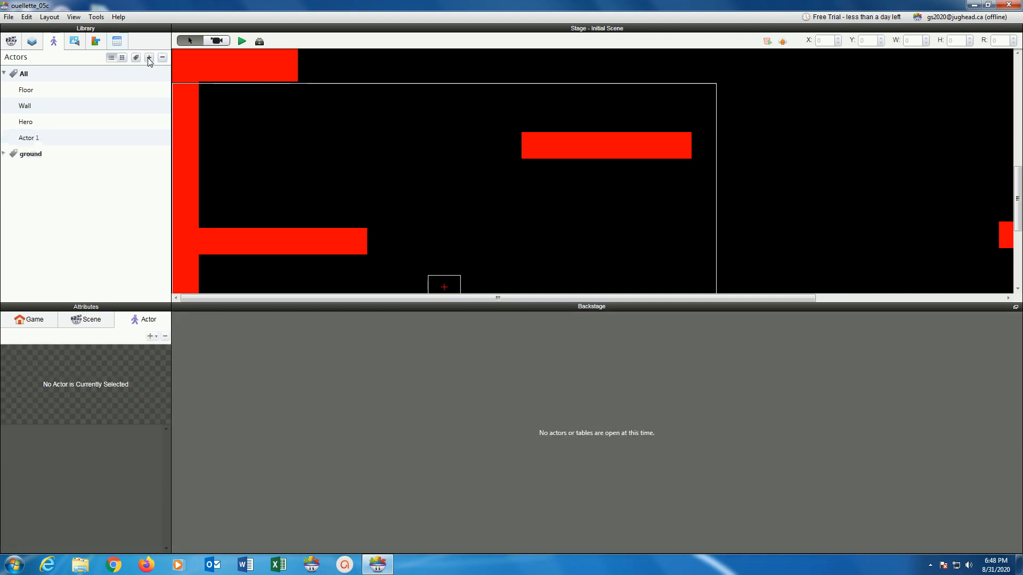
pyautogui.doubleClick(33, 138)
pyautogui.write('Display')
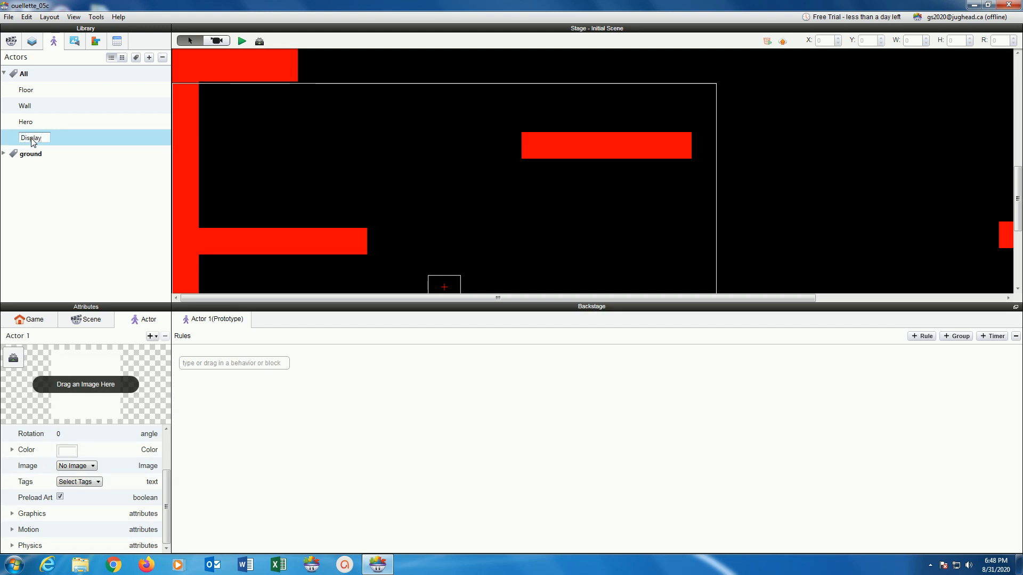
pyautogui.write(' Score')
pyautogui.press('Return')
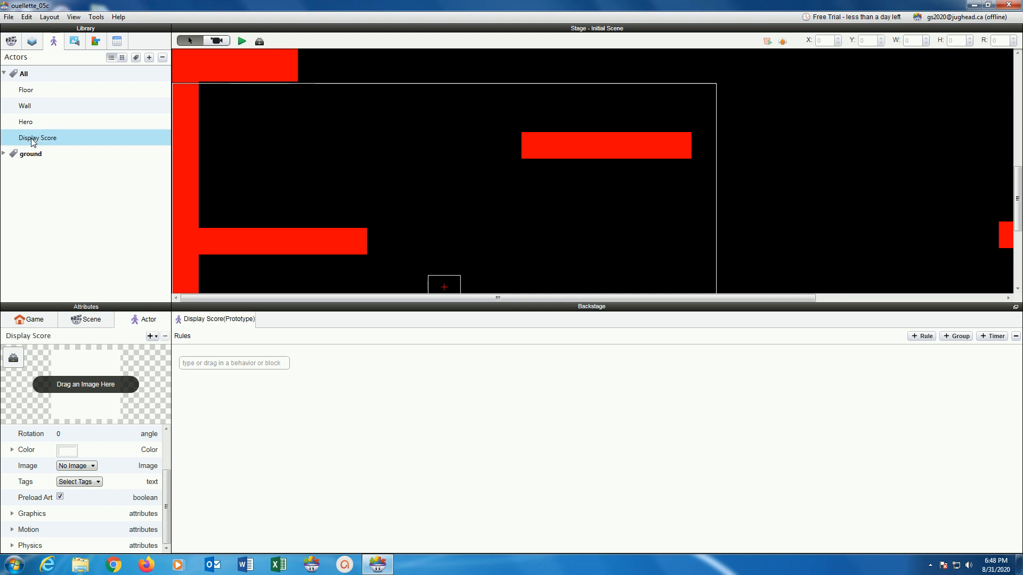
# Step: Hide the rules editing area to enlarge the stage, and bring it back
pyautogui.click(199, 364)
pyautogui.click(260, 41)
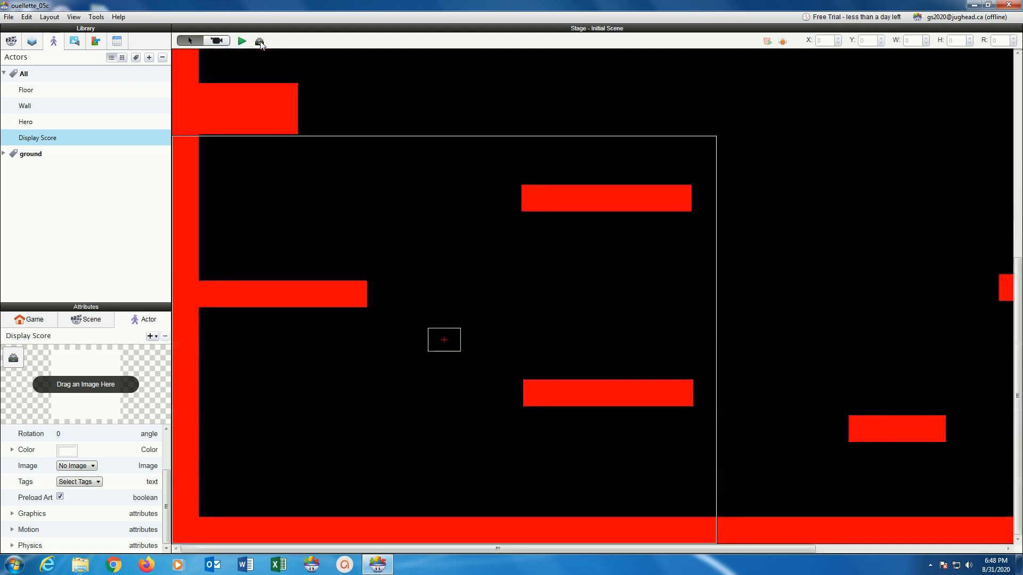
pyautogui.click(259, 41)
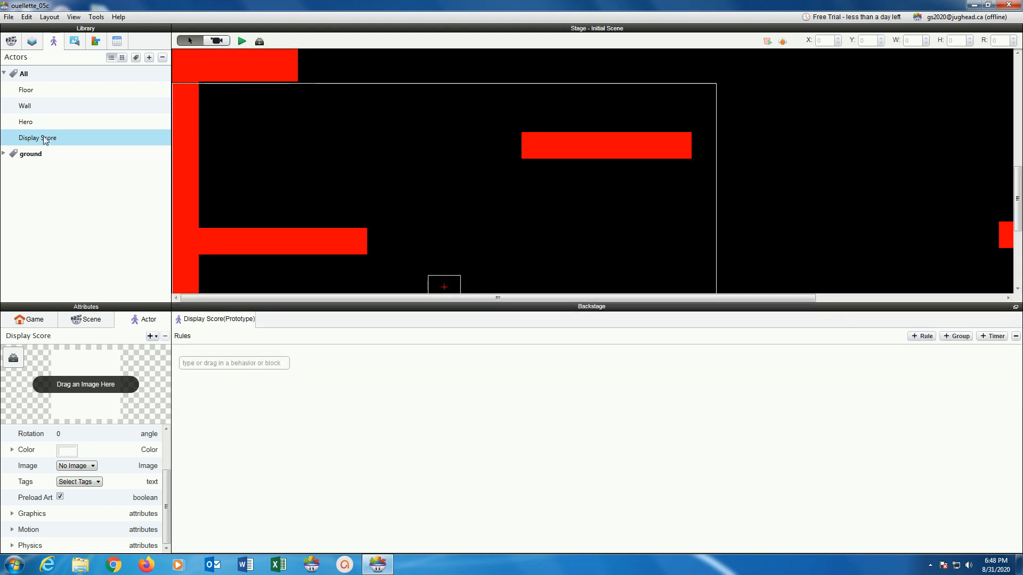
# Step: Add a Display Text behavior to the Display Score actor and set its text to "Score: 100"
pyautogui.click(199, 365)
pyautogui.write('dsi')
pyautogui.press('BackSpace')
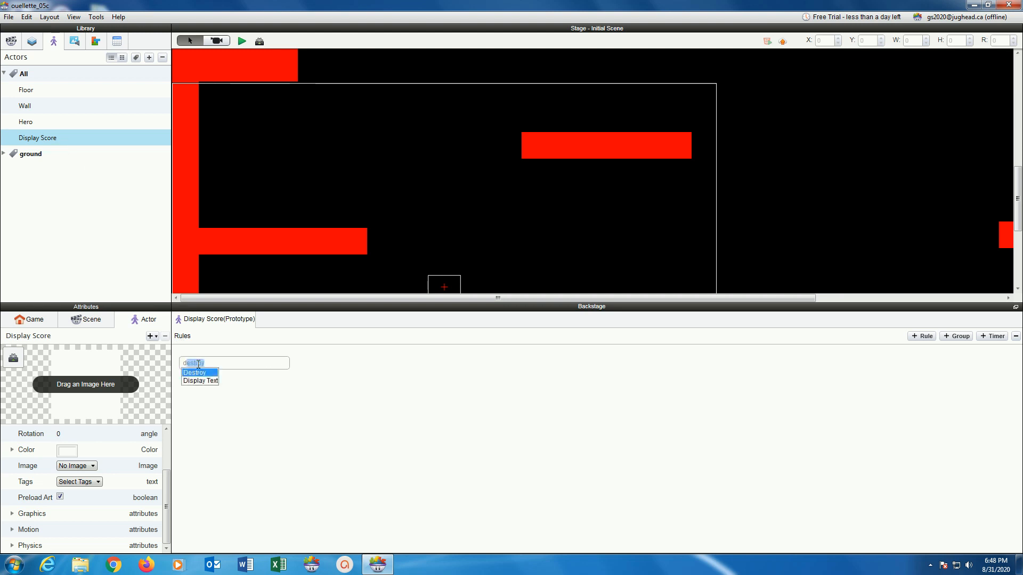
pyautogui.click(198, 381)
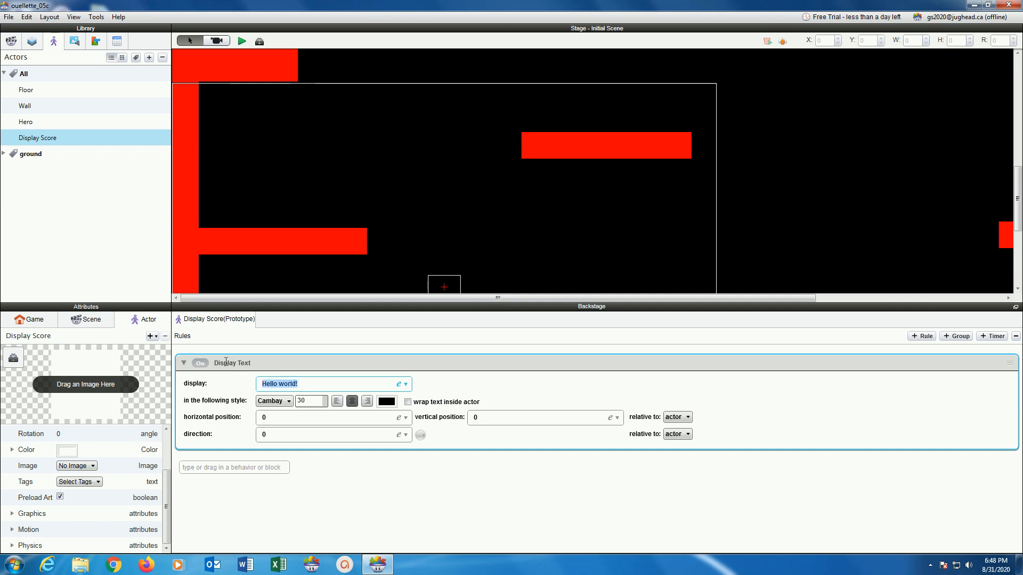
pyautogui.write('Score: 100')
# Step: Set the text color of the Display Text behavior to white
pyautogui.click(391, 403)
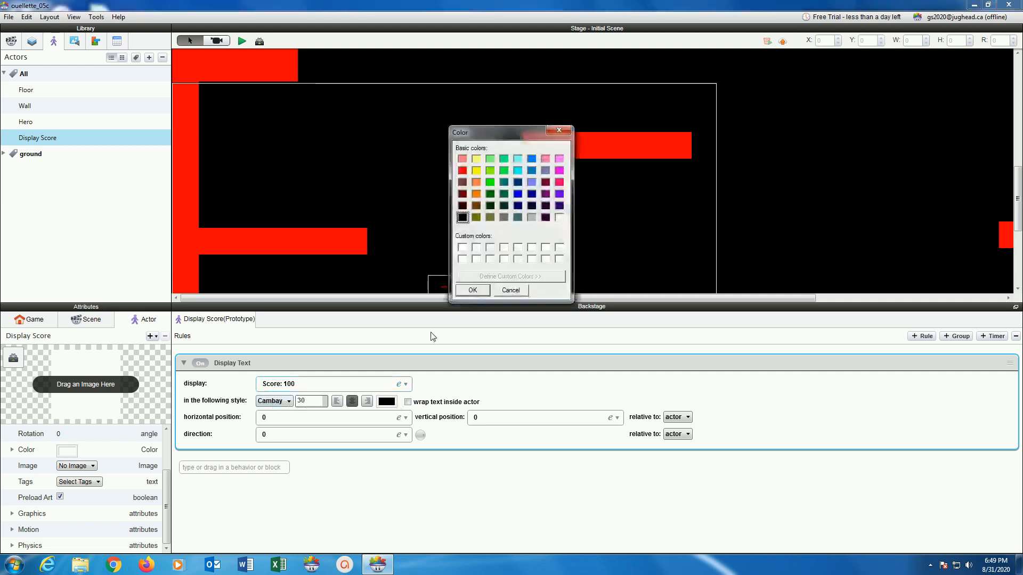
pyautogui.click(559, 218)
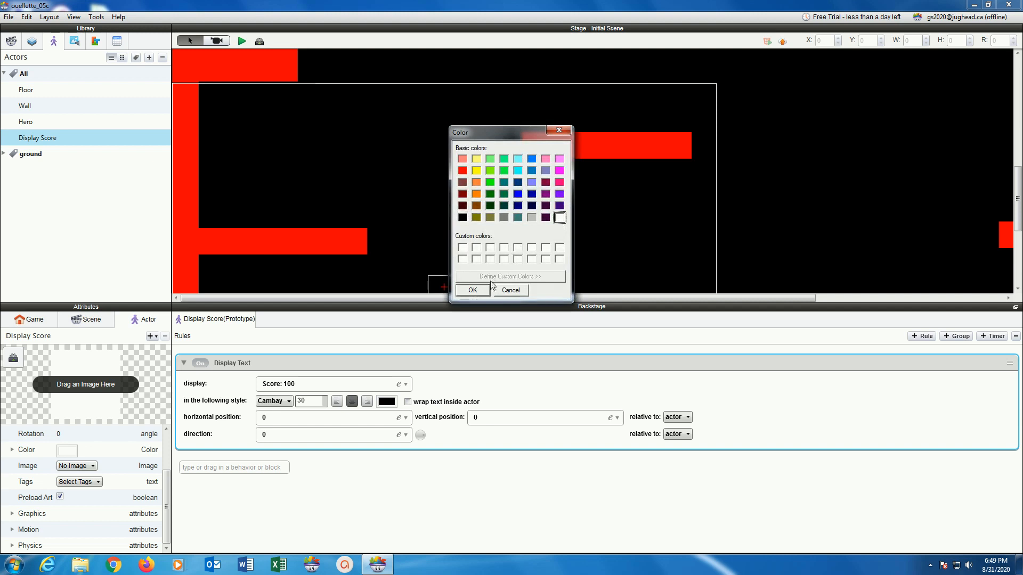
pyautogui.click(473, 290)
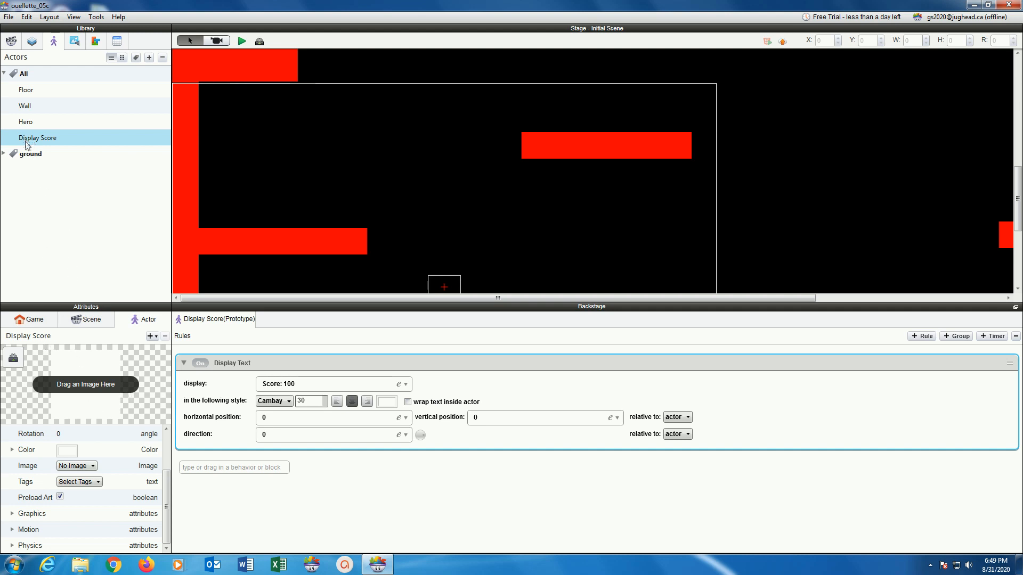
# Step: Color the Display Score actor dark red and place an instance about 283 by 120 near the upper-left of the camera frame
pyautogui.click(67, 451)
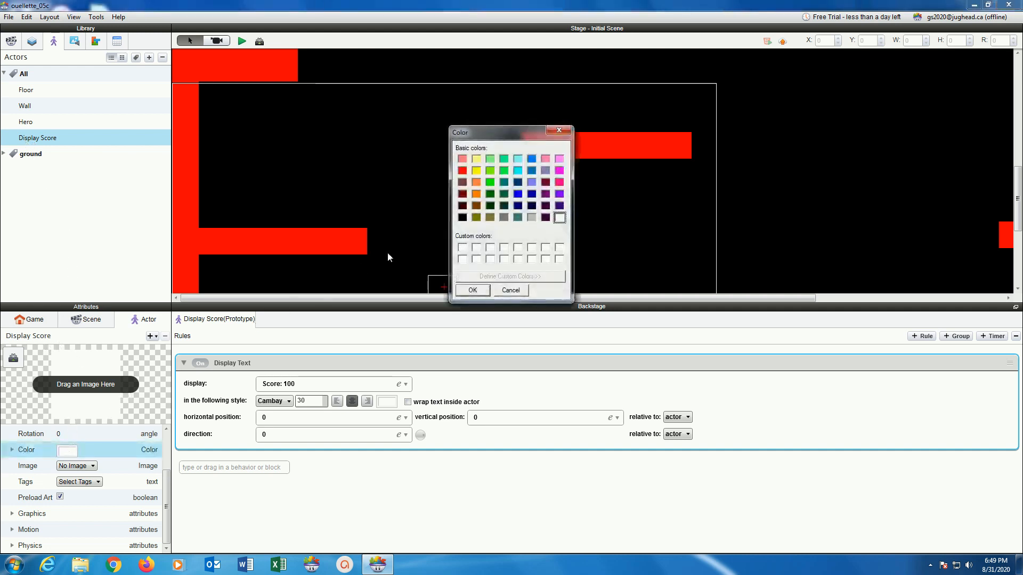
pyautogui.click(462, 195)
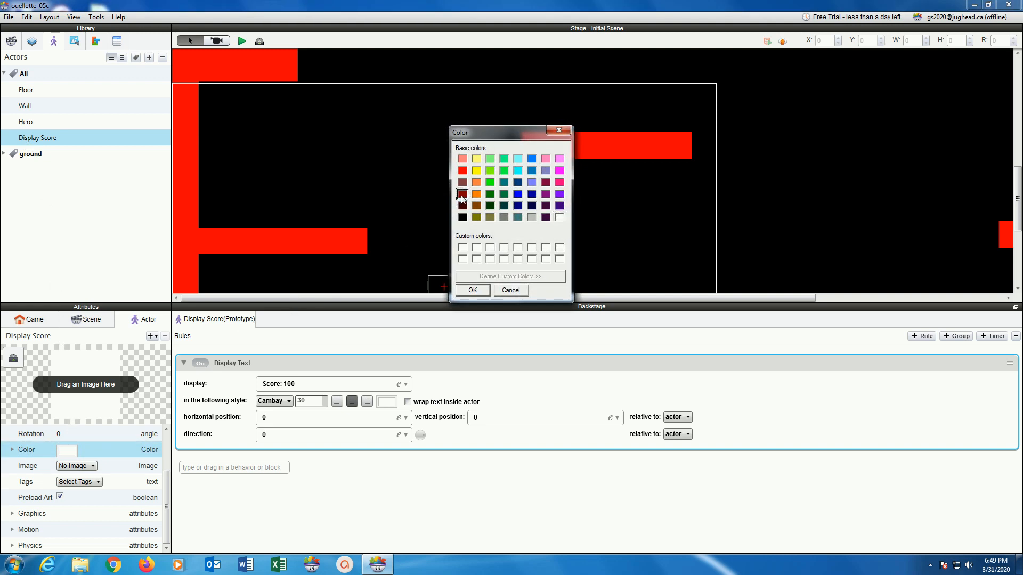
pyautogui.click(462, 291)
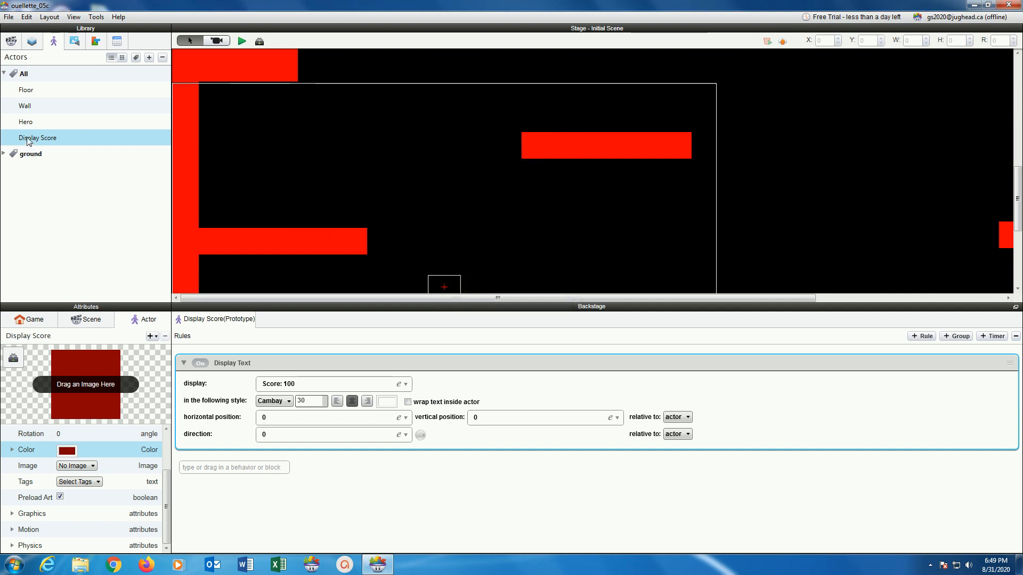
pyautogui.moveTo(30, 137); pyautogui.dragTo(394, 143)
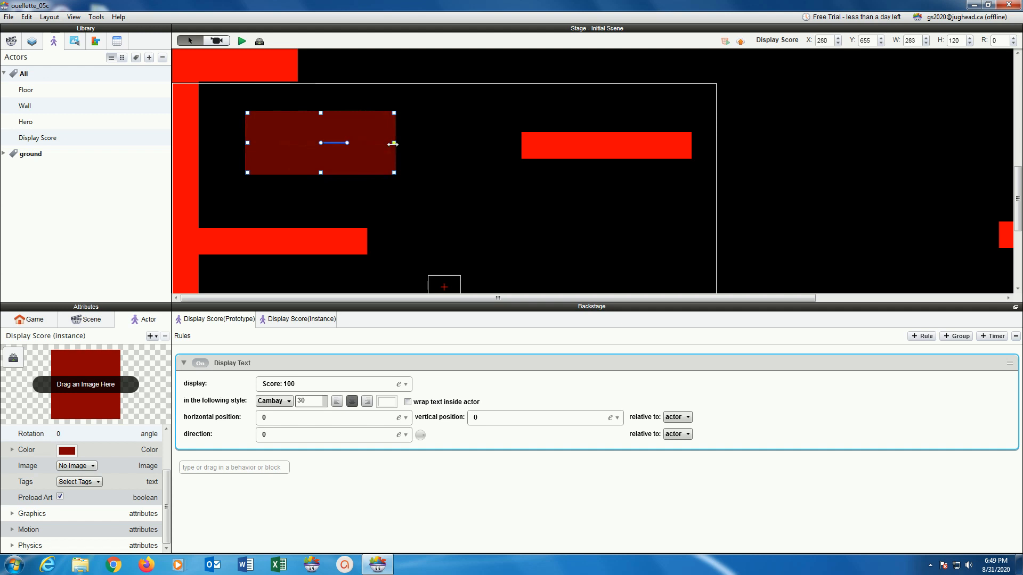
# Step: Preview the game with the new Display Score actor while moving the hero right
pyautogui.click(240, 46)
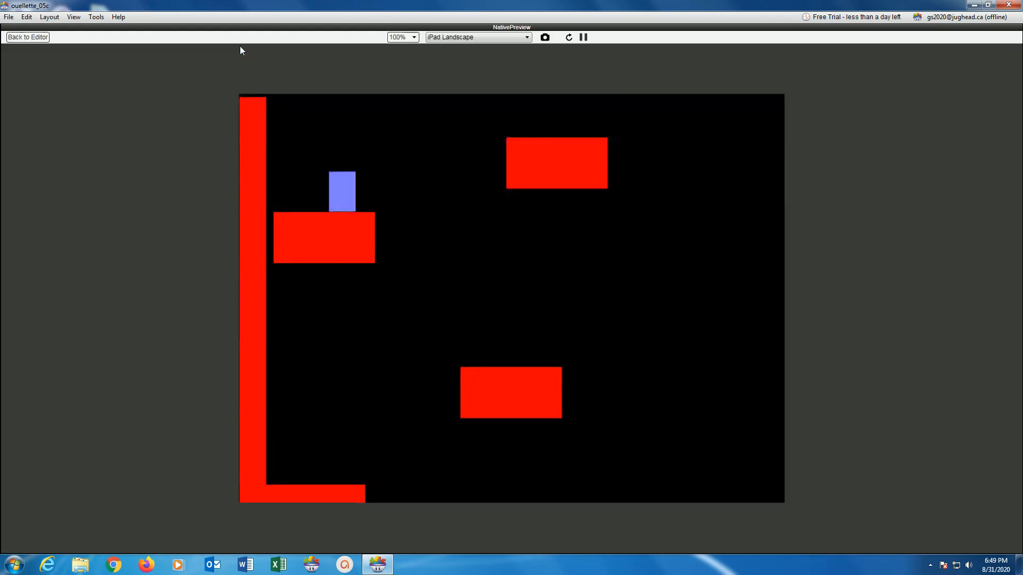
pyautogui.press('Right')
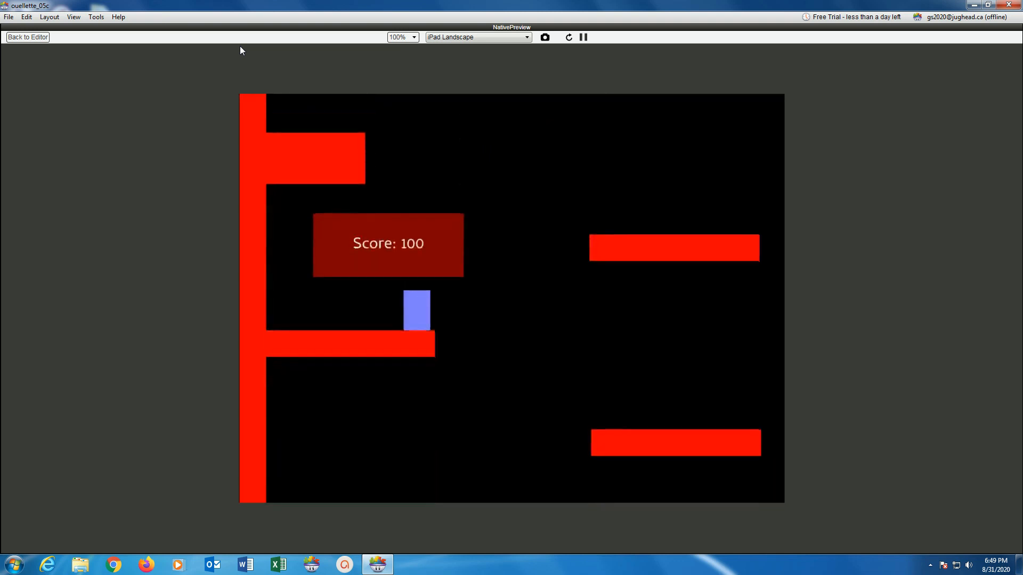
pyautogui.press('Right')
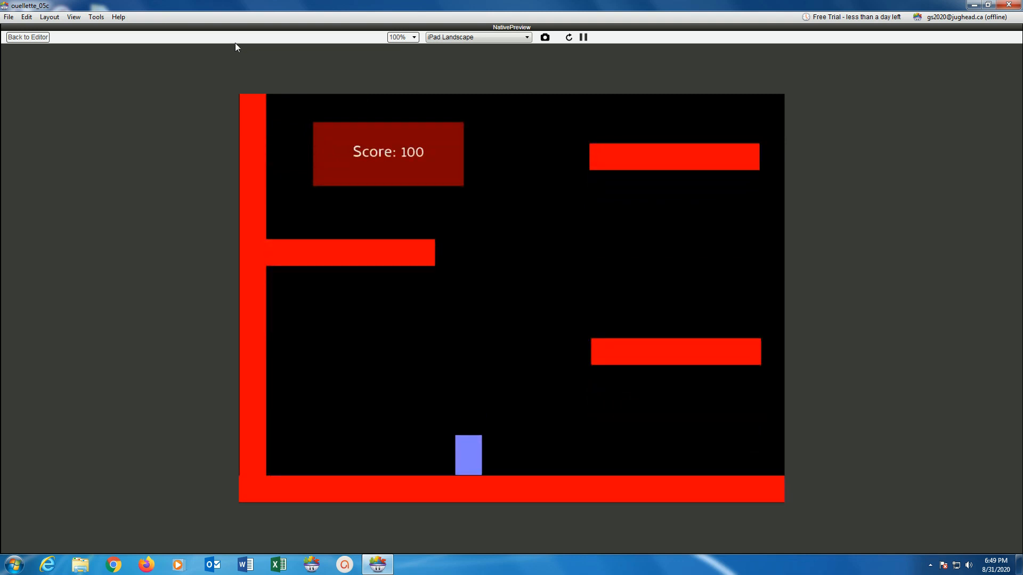
pyautogui.press('Right')
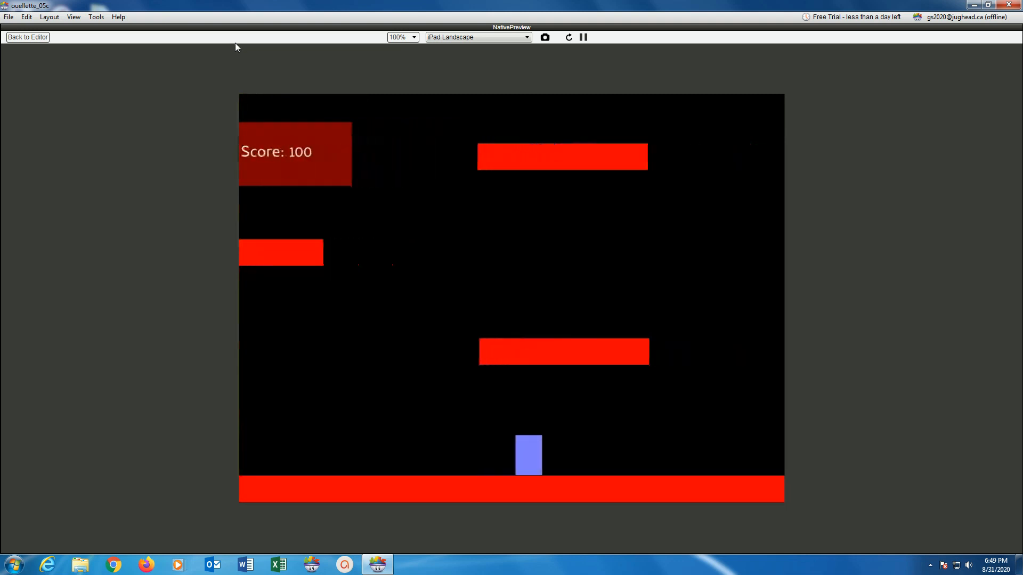
# Step: Move the hero right and back left in the preview to check how the score display scrolls, and return to the editor
pyautogui.press('Right')
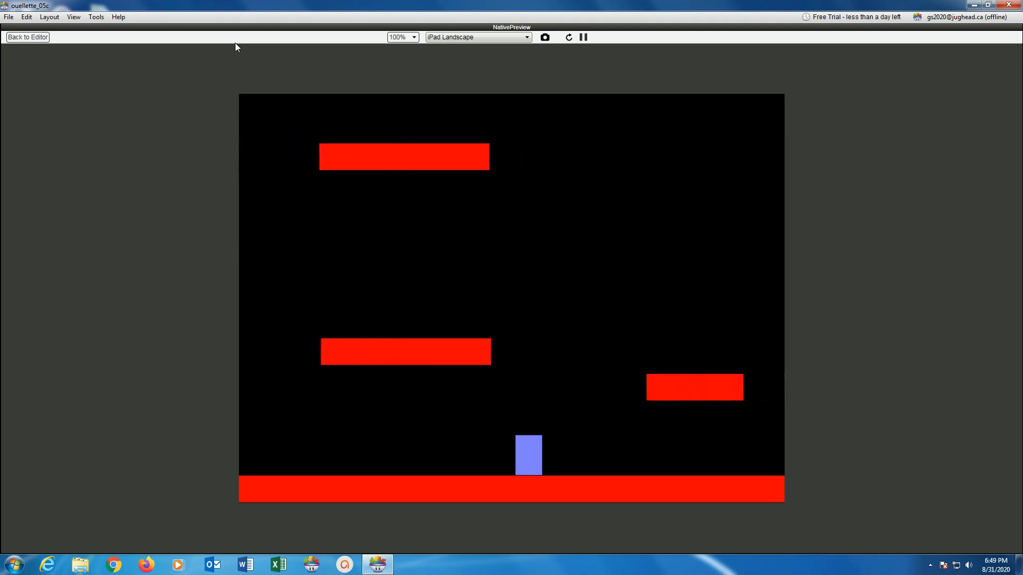
pyautogui.press('Left')
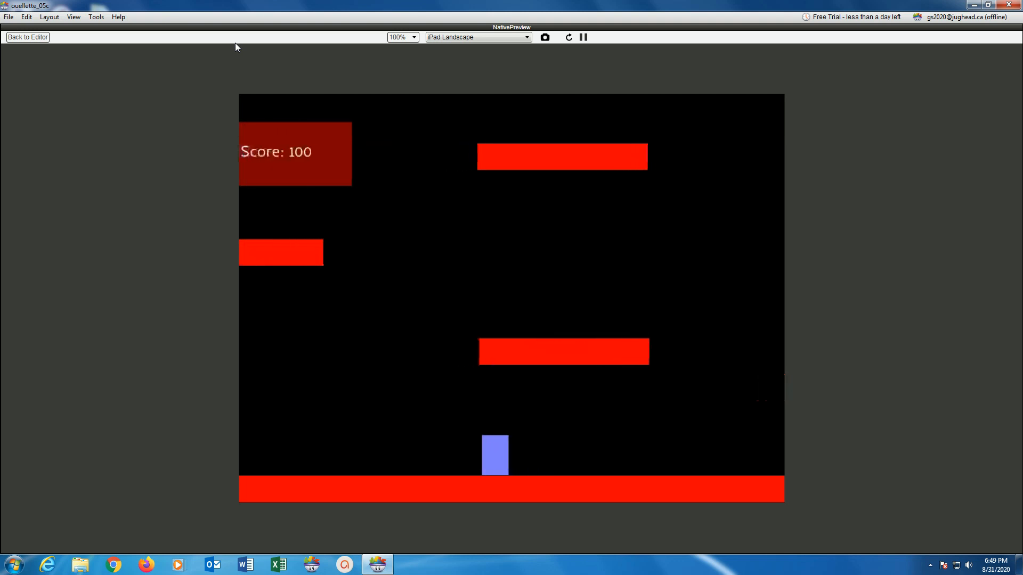
pyautogui.press('Left')
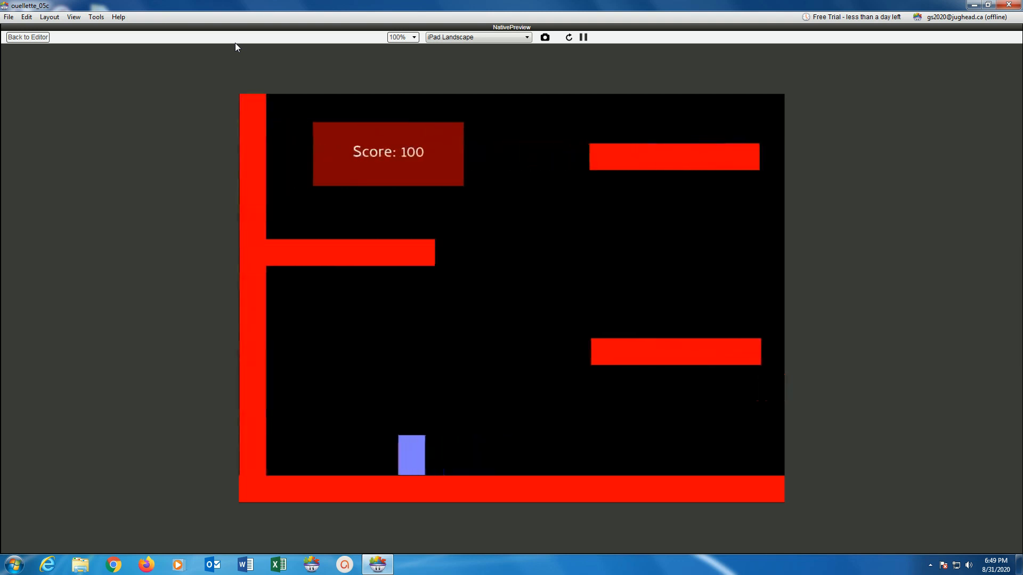
pyautogui.press('Left')
pyautogui.press('Right')
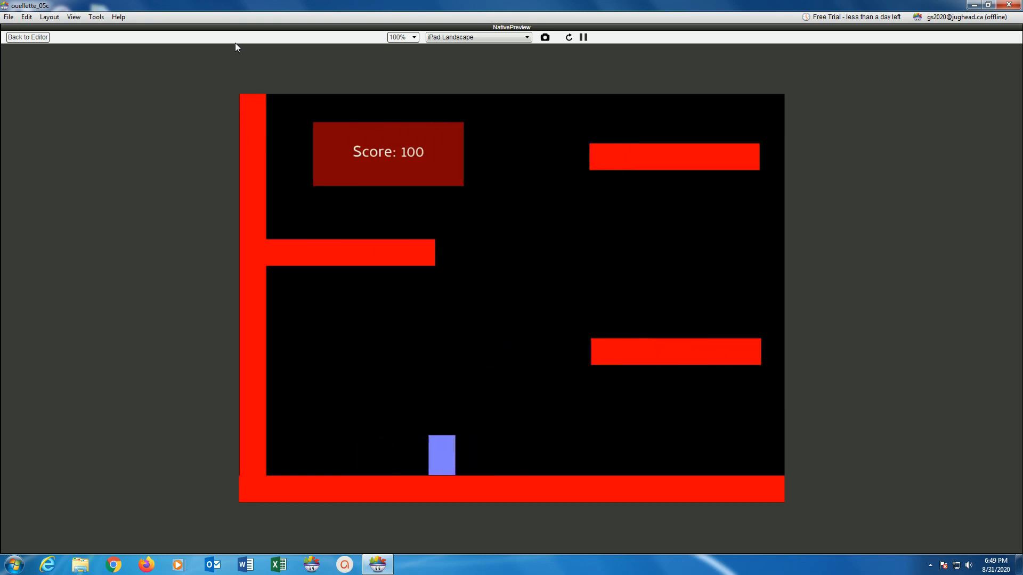
pyautogui.press('Left')
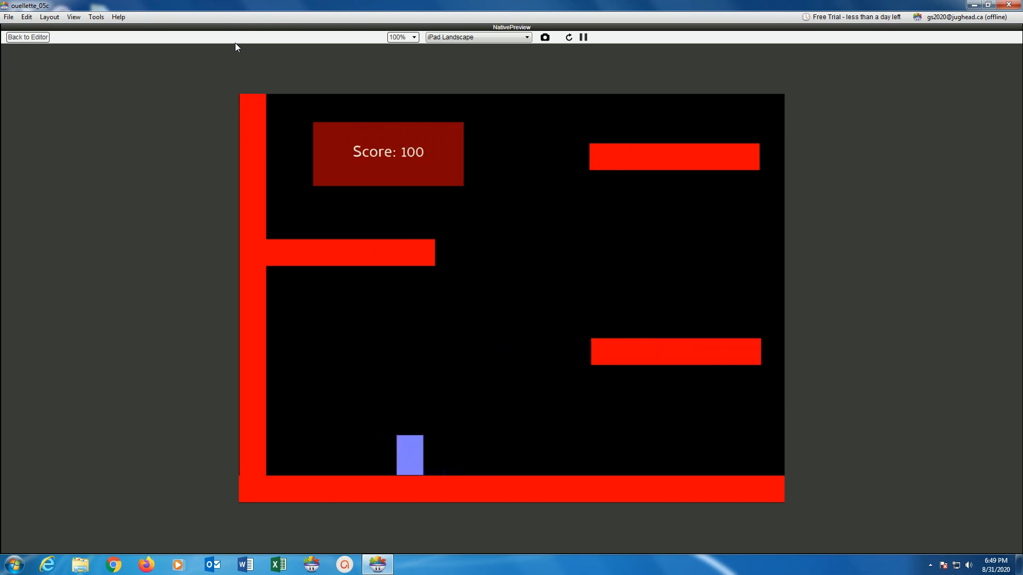
pyautogui.click(16, 37)
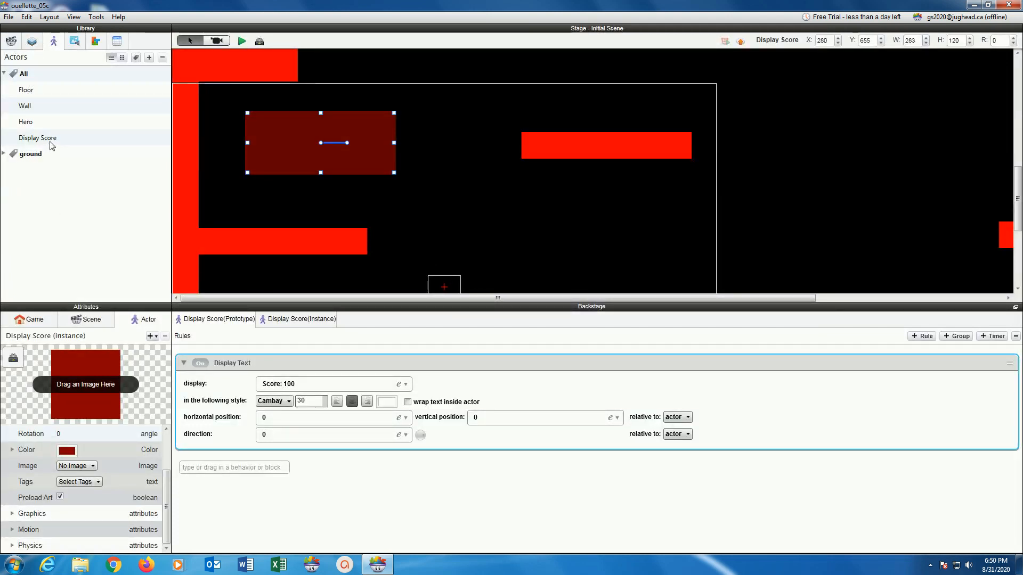
# Step: Add a new layer to the scene and name it "Score"
pyautogui.click(32, 44)
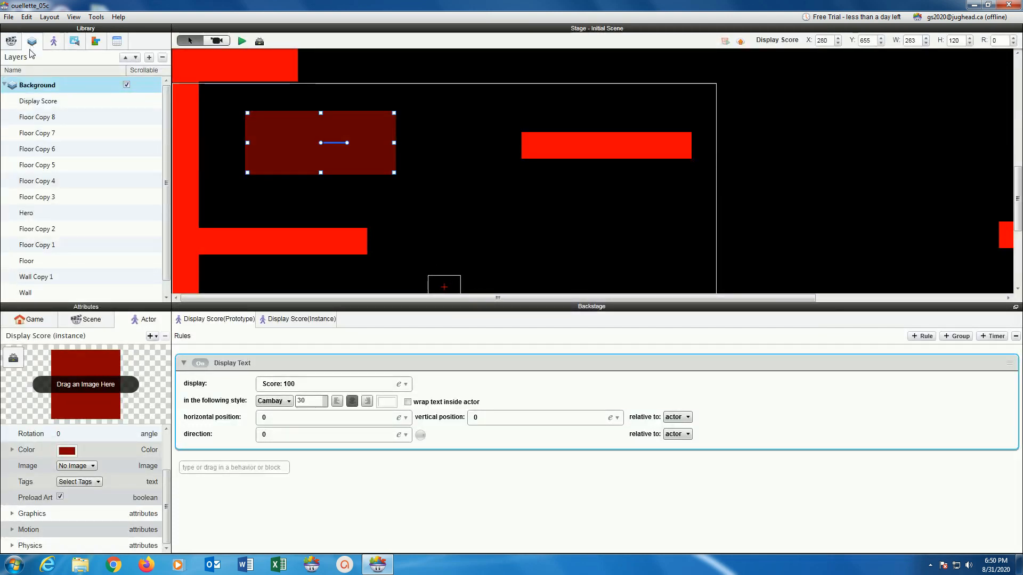
pyautogui.click(5, 85)
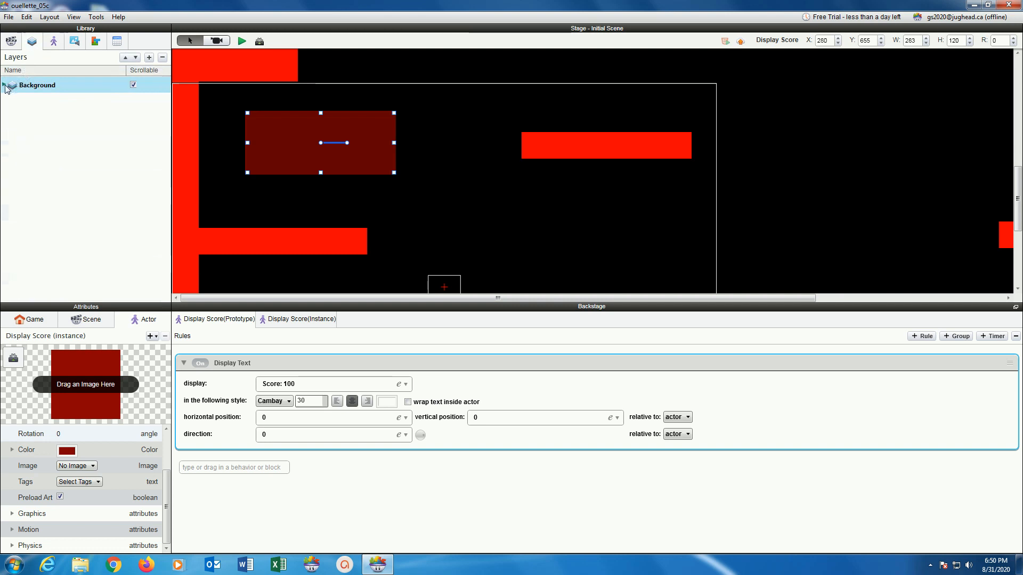
pyautogui.click(150, 57)
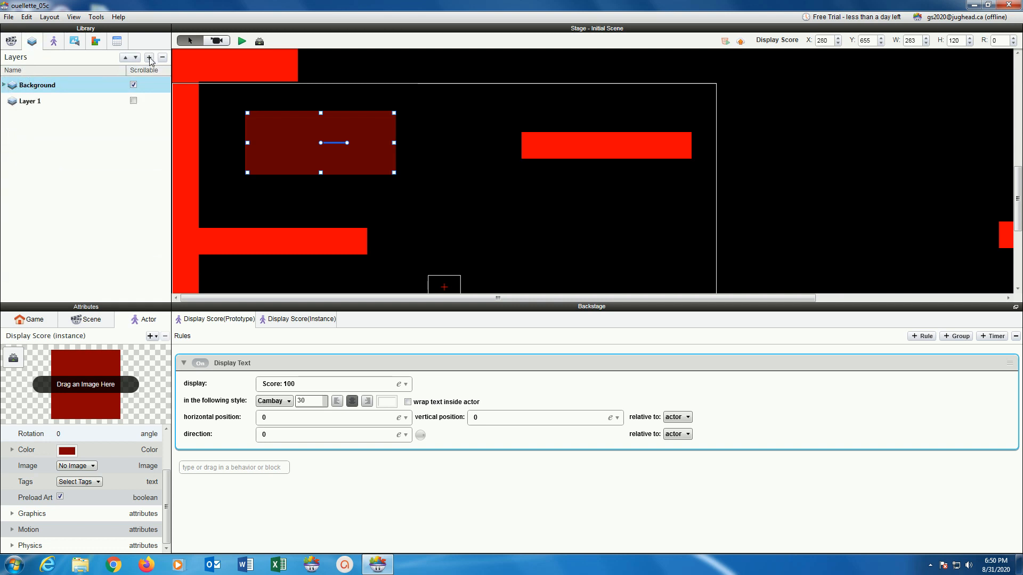
pyautogui.doubleClick(40, 102)
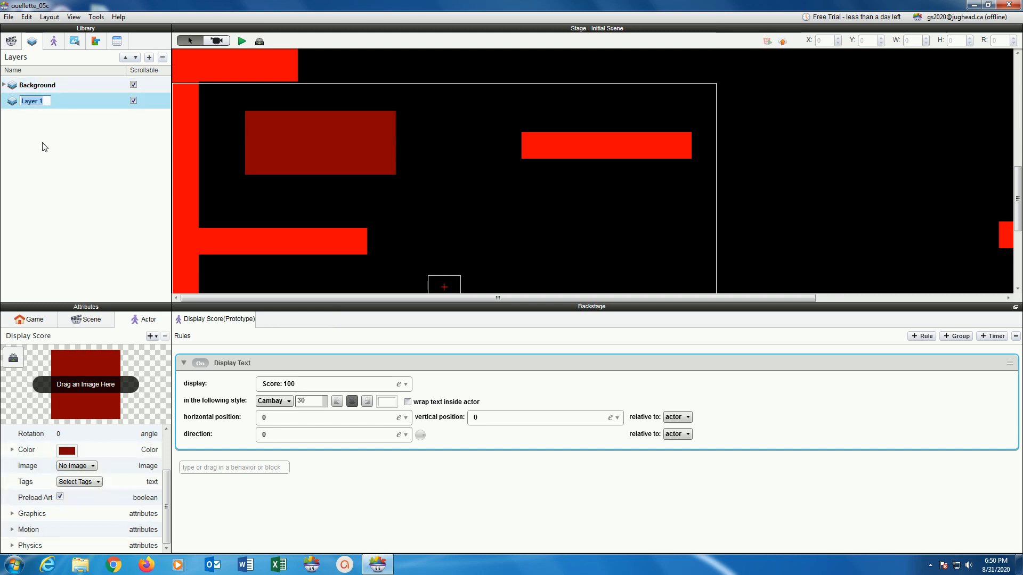
pyautogui.write('Score')
pyautogui.press('Return')
# Step: Move the Display Score actor from the Background layer into the Score layer and make the Score layer non-scrollable
pyautogui.click(4, 85)
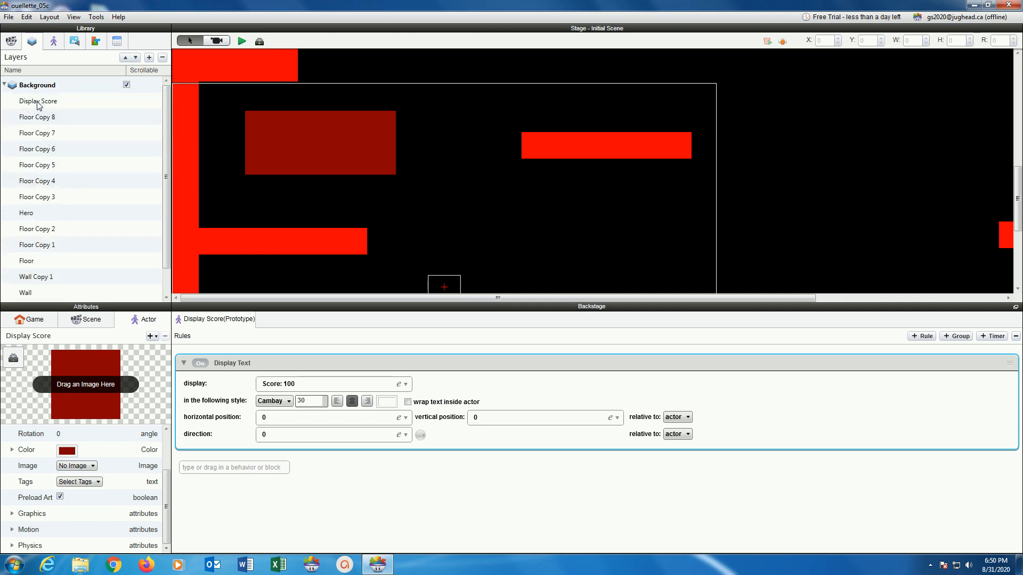
pyautogui.moveTo(37, 103)
pyautogui.mouseDown()
pyautogui.moveTo(82, 201)
pyautogui.moveTo(87, 301)
pyautogui.moveTo(43, 102)
pyautogui.mouseUp()
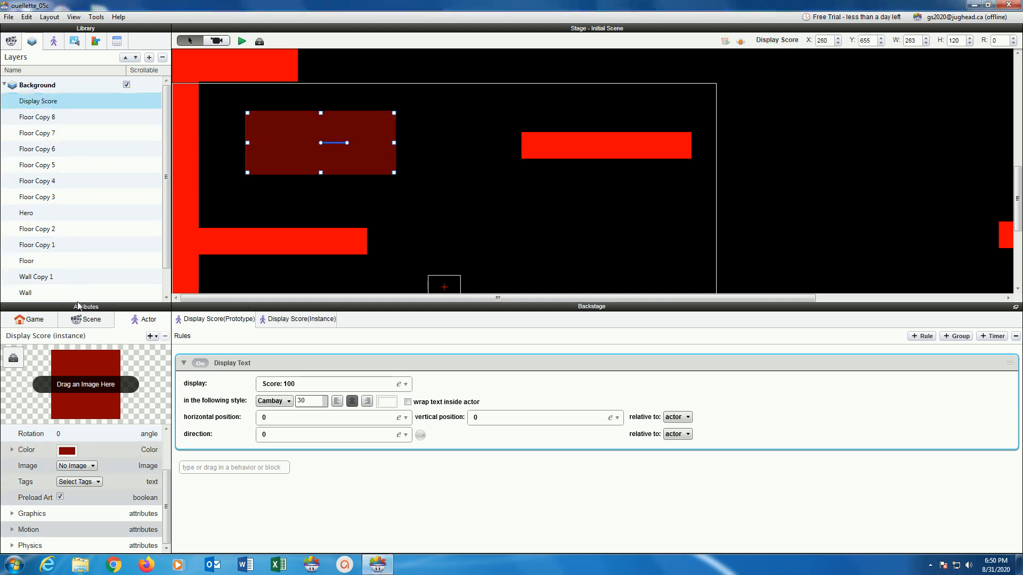
pyautogui.moveTo(78, 302); pyautogui.dragTo(85, 395)
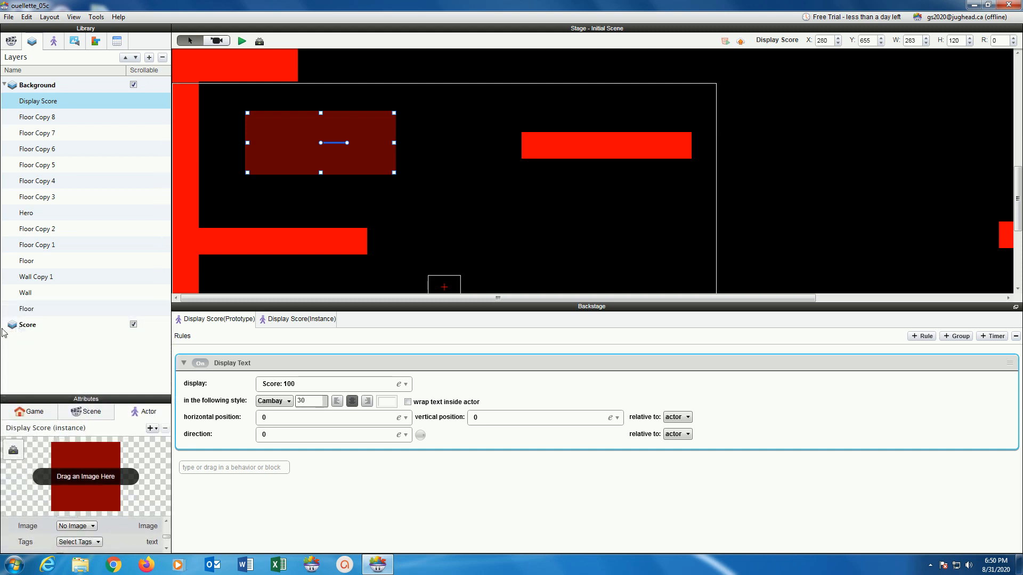
pyautogui.moveTo(37, 106); pyautogui.dragTo(37, 333)
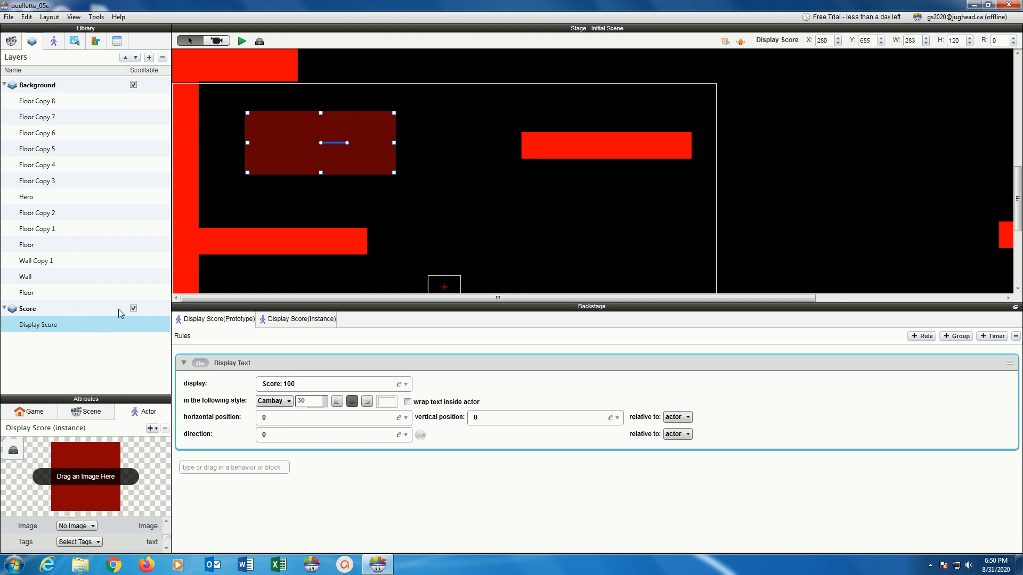
pyautogui.click(134, 309)
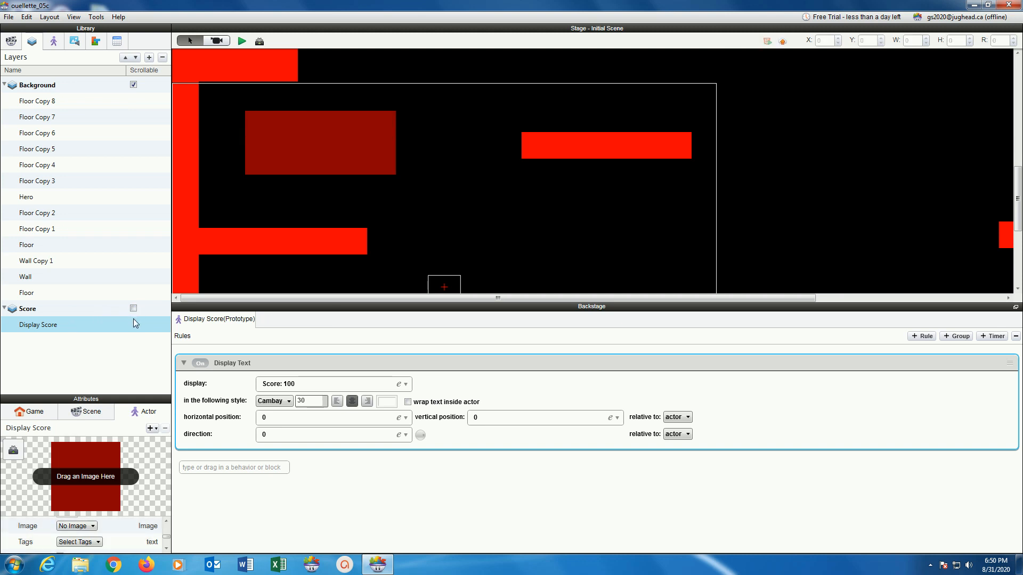
# Step: Preview the game while moving the hero right to check the stacking of the score display, and return to the editor
pyautogui.click(240, 42)
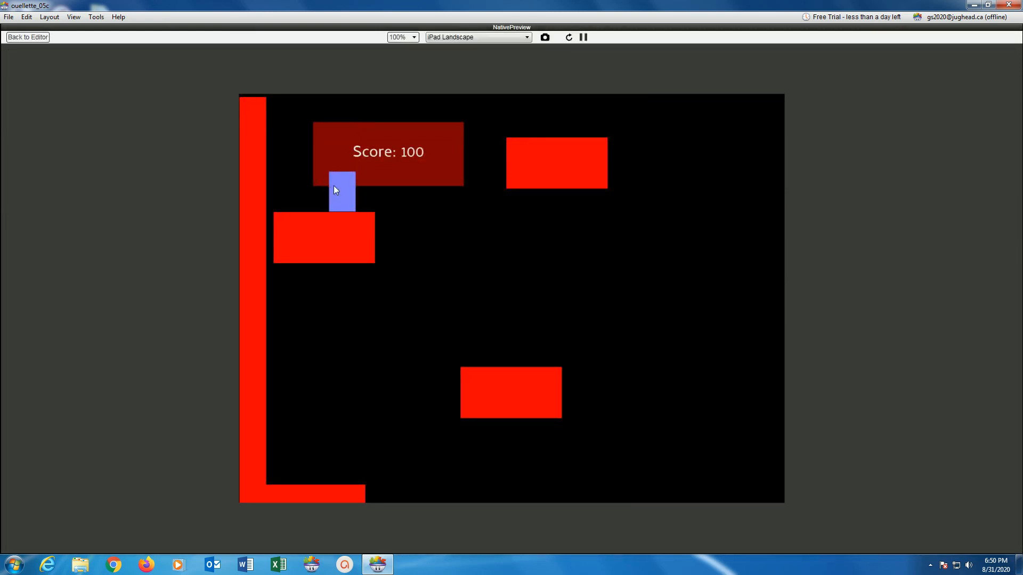
pyautogui.press('Right')
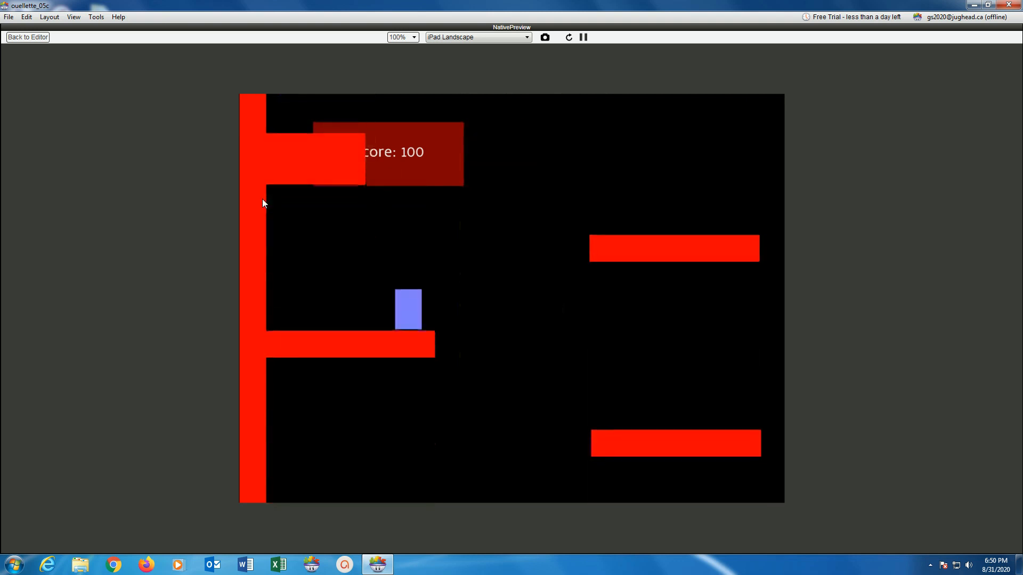
pyautogui.press('Right')
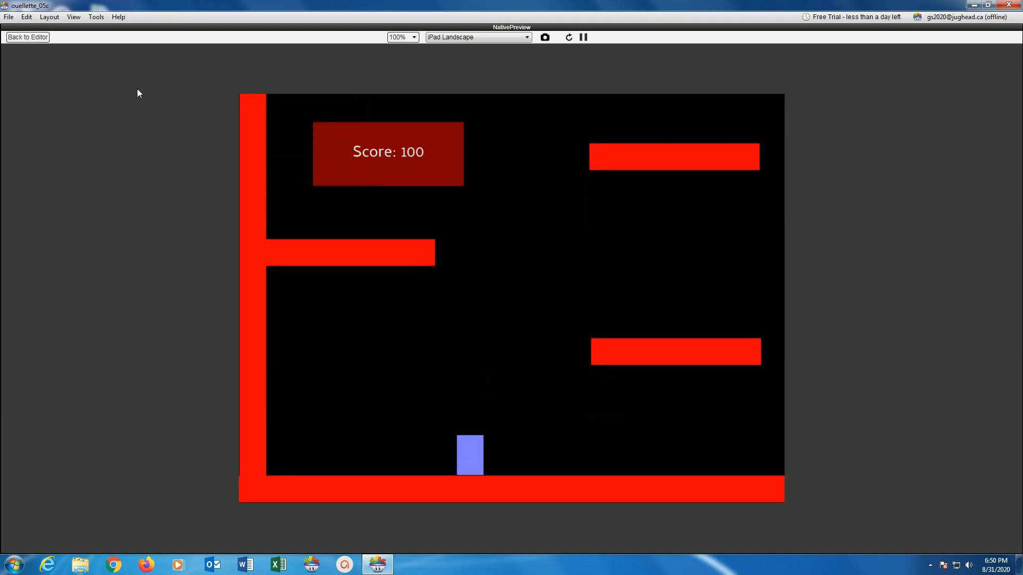
pyautogui.click(45, 39)
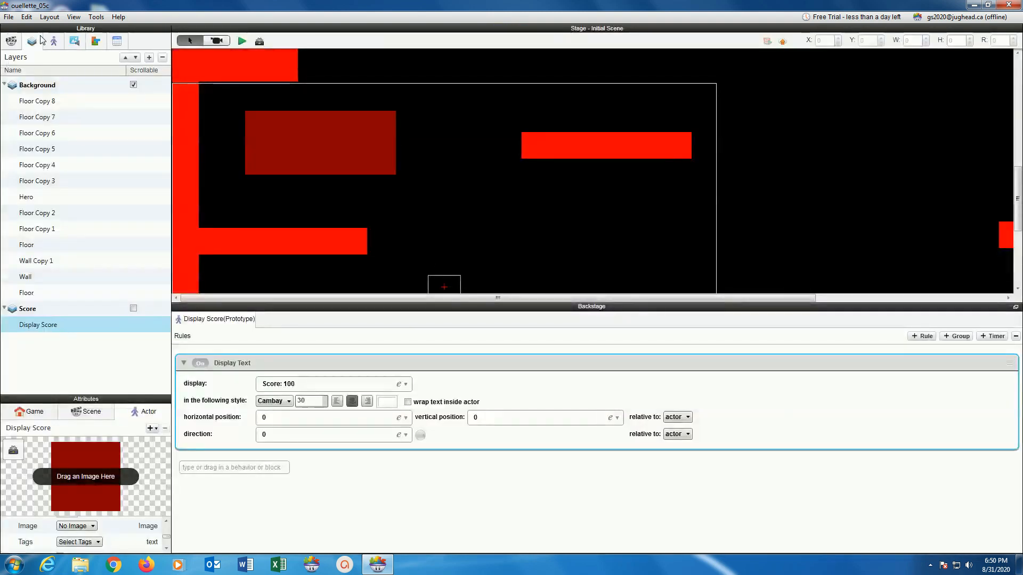
# Step: Move the Score layer above the Background layer in the layer order and save the project
pyautogui.click(3, 85)
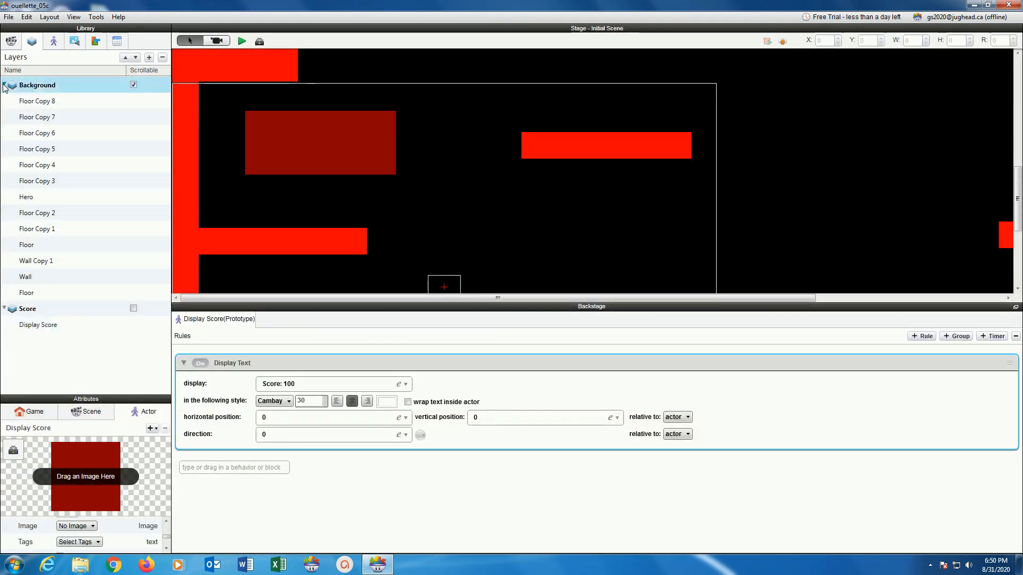
pyautogui.click(3, 85)
pyautogui.click(5, 101)
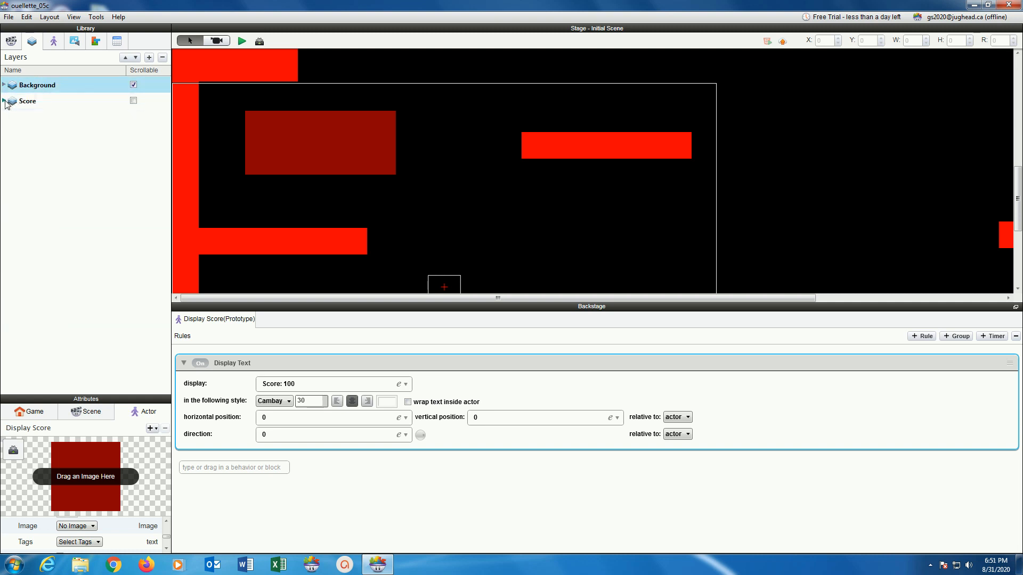
pyautogui.moveTo(32, 101); pyautogui.dragTo(36, 85)
pyautogui.click(4, 101)
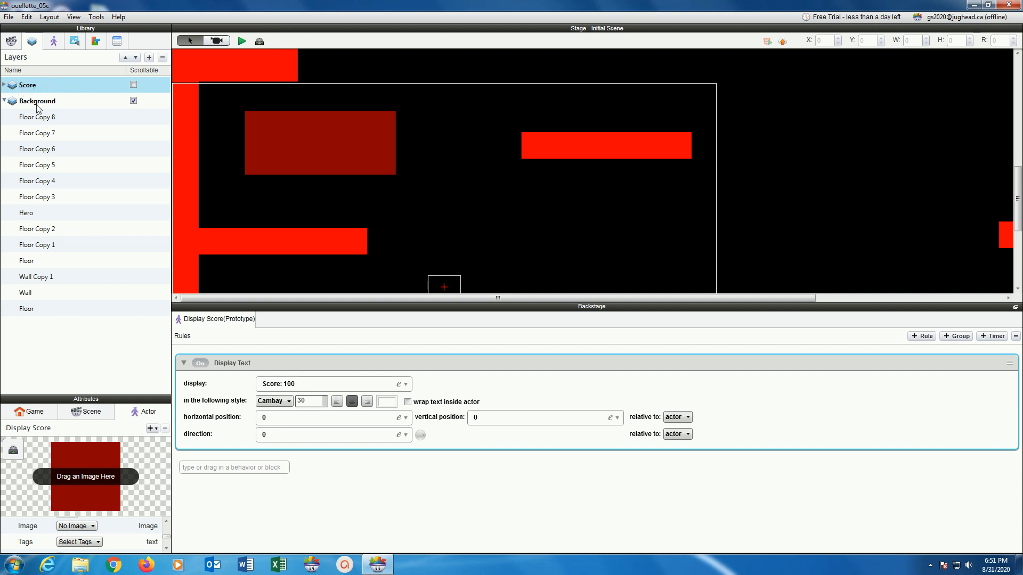
pyautogui.click(8, 103)
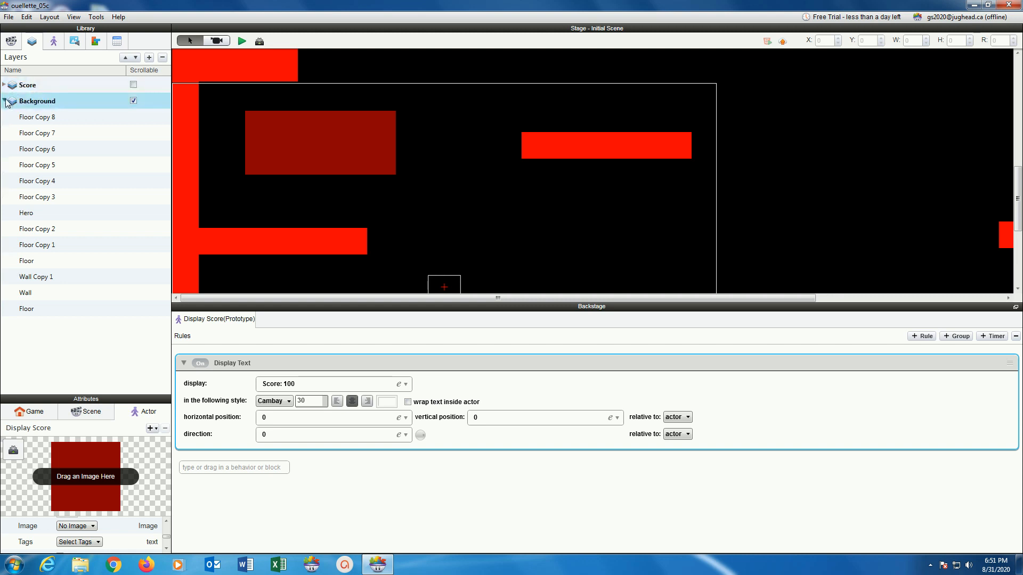
pyautogui.click(5, 100)
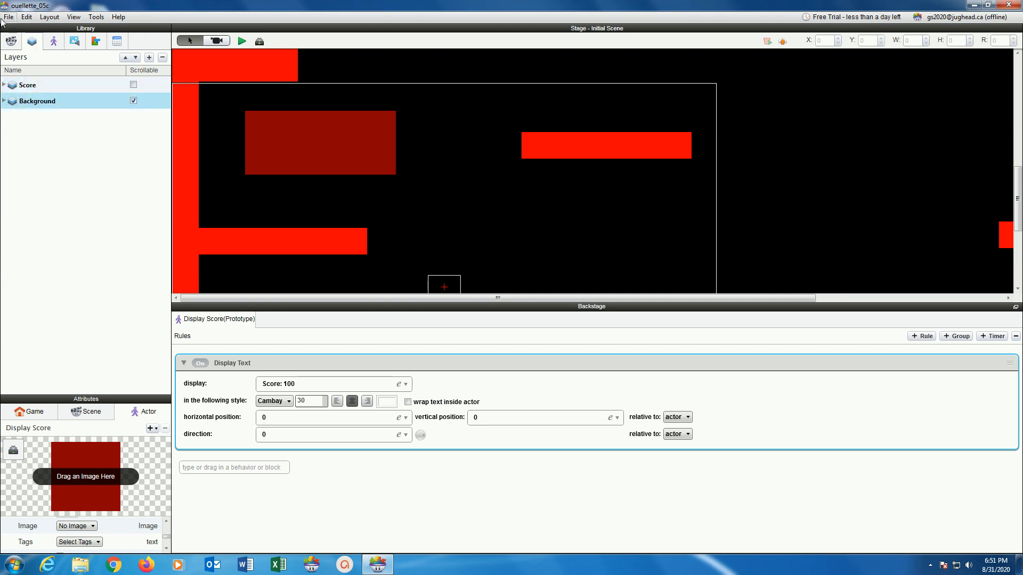
pyautogui.click(8, 16)
pyautogui.click(26, 101)
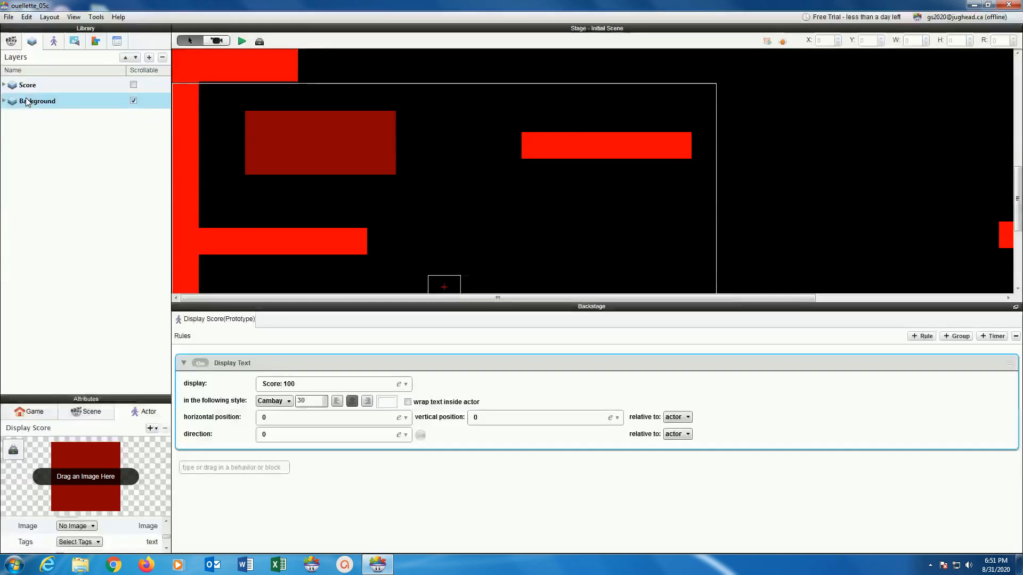
# Step: Preview the game, moving the hero behind the score display and across the level to the far wall, and return to the editor
pyautogui.click(242, 41)
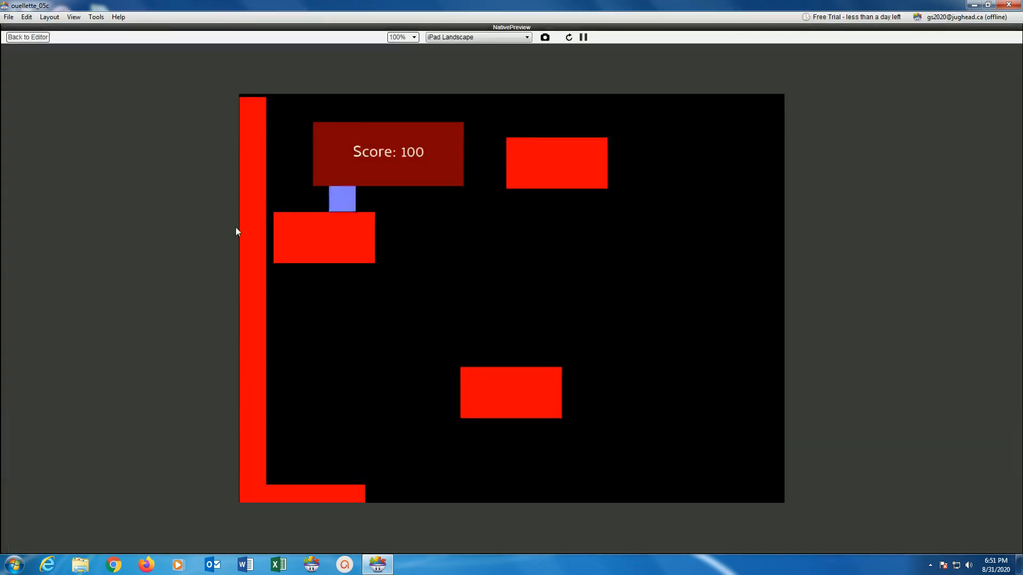
pyautogui.press('Left')
pyautogui.press('Right')
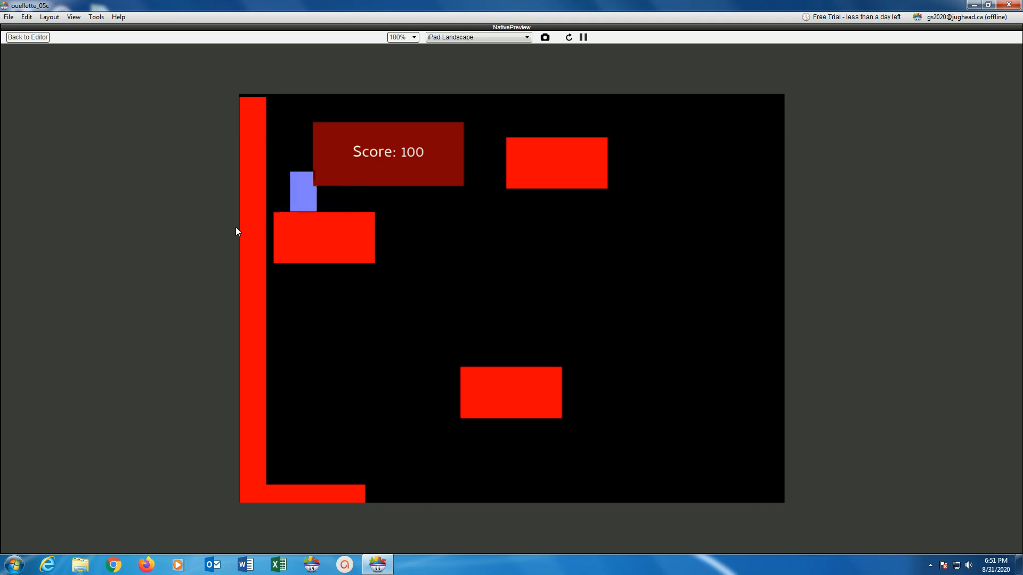
pyautogui.press('Right')
pyautogui.press('Left')
pyautogui.press('Right')
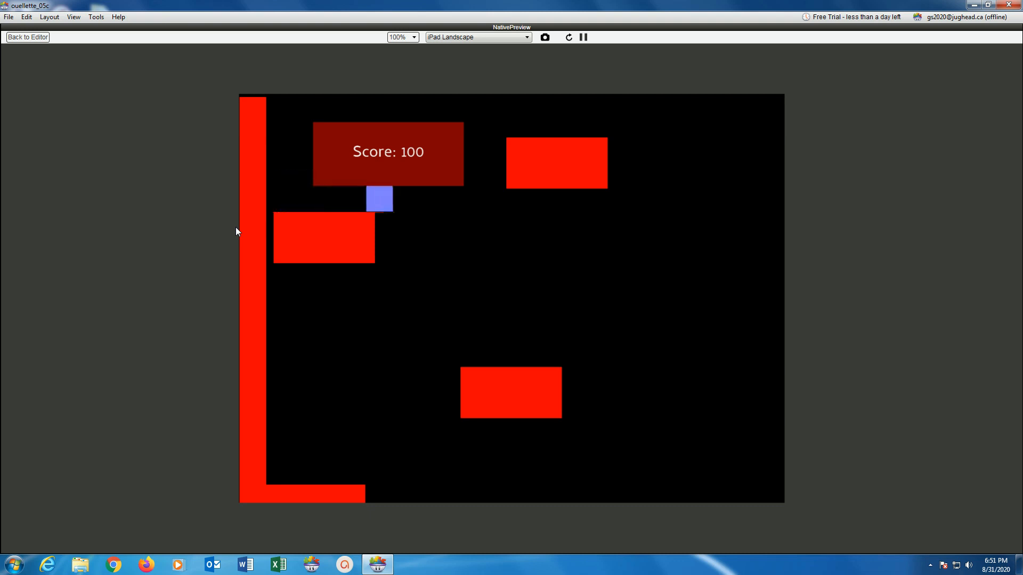
pyautogui.press('Right')
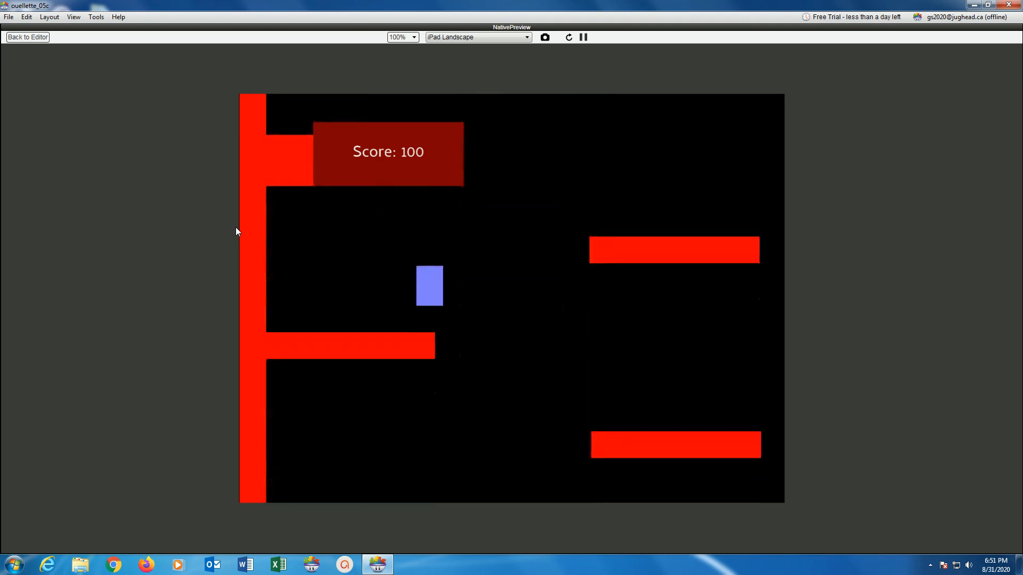
pyautogui.press('Right')
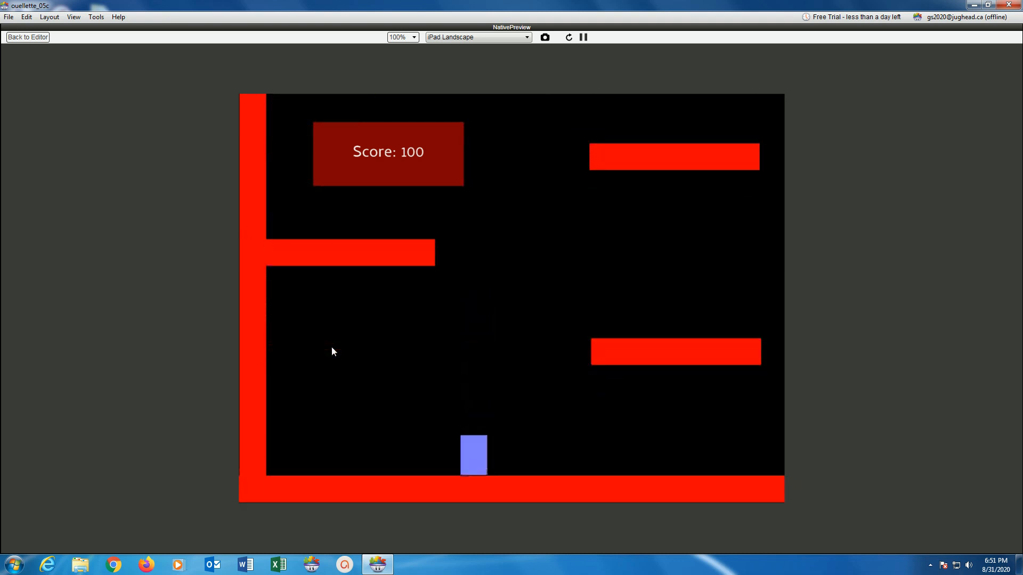
pyautogui.press('Left')
pyautogui.press('Right')
pyautogui.press('Right')
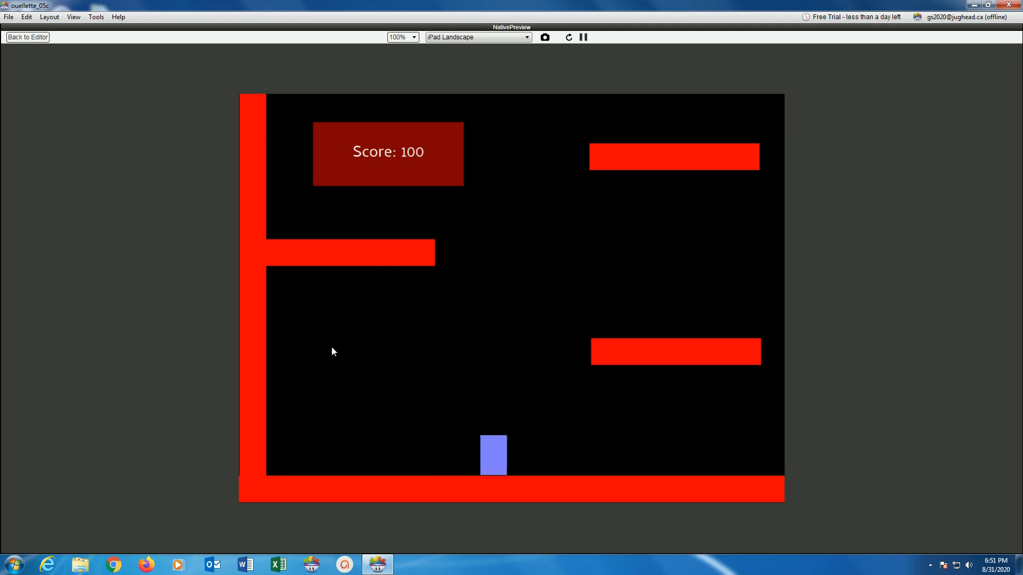
pyautogui.press('Right')
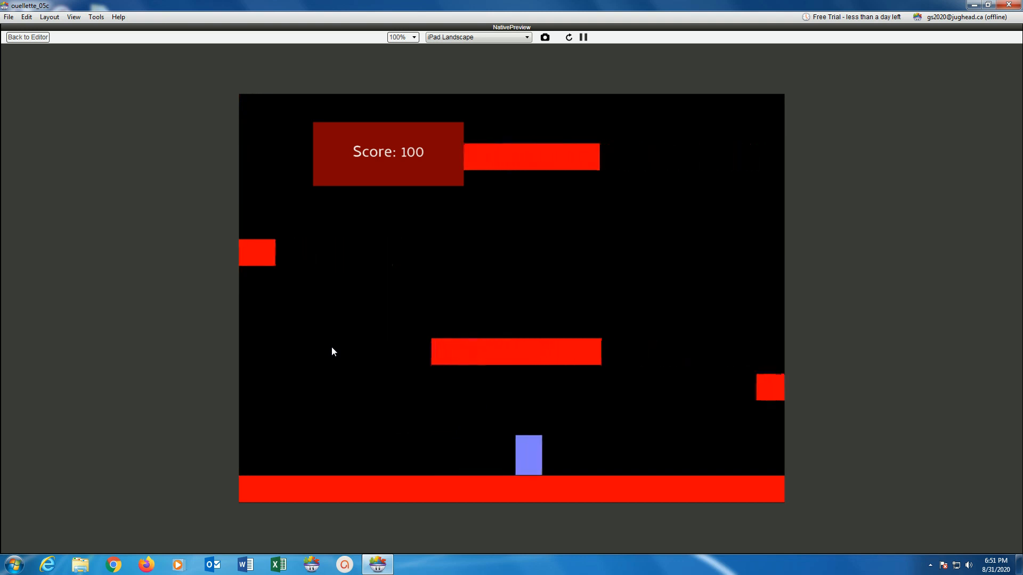
pyautogui.press('Right')
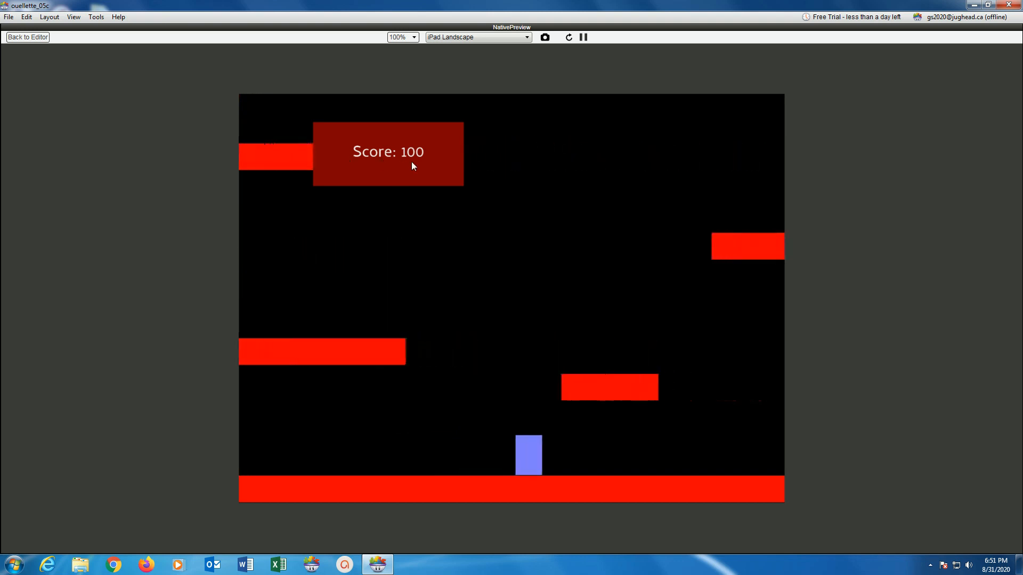
pyautogui.press('Right')
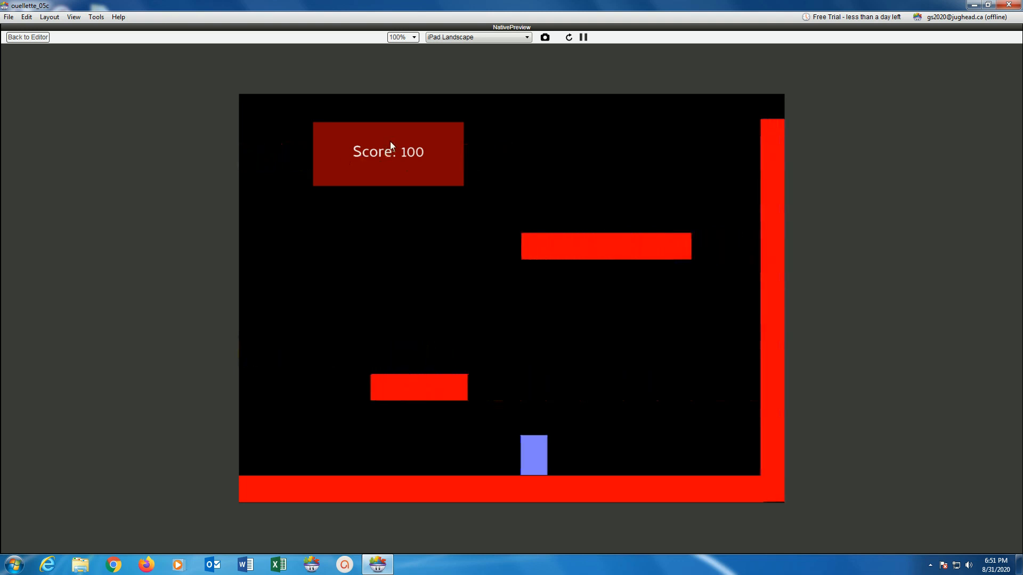
pyautogui.click(45, 38)
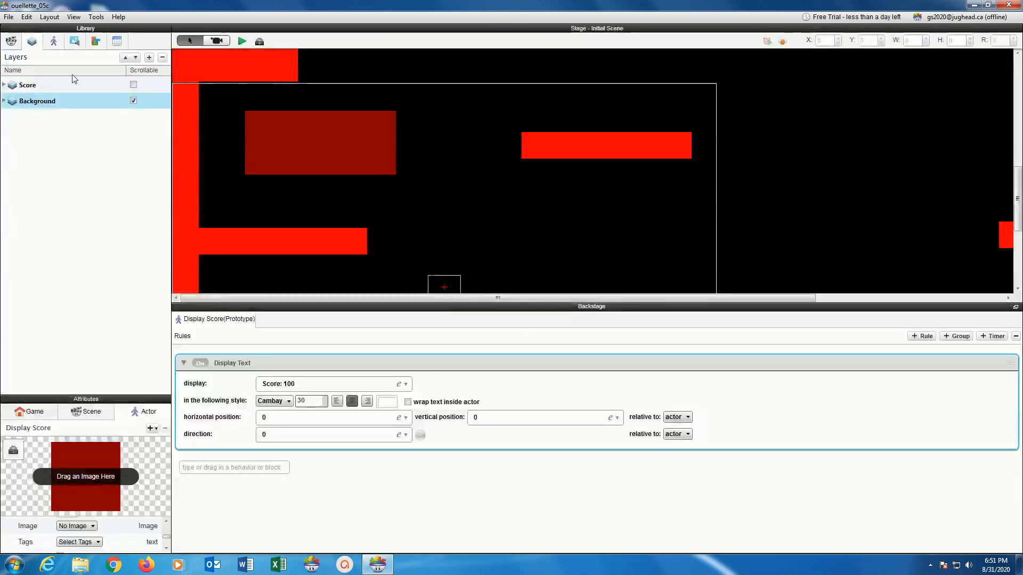
# Step: Move the Display Score actor into the upper-left corner of the camera frame, at about X 203, Y 695
pyautogui.moveTo(290, 152); pyautogui.dragTo(251, 143)
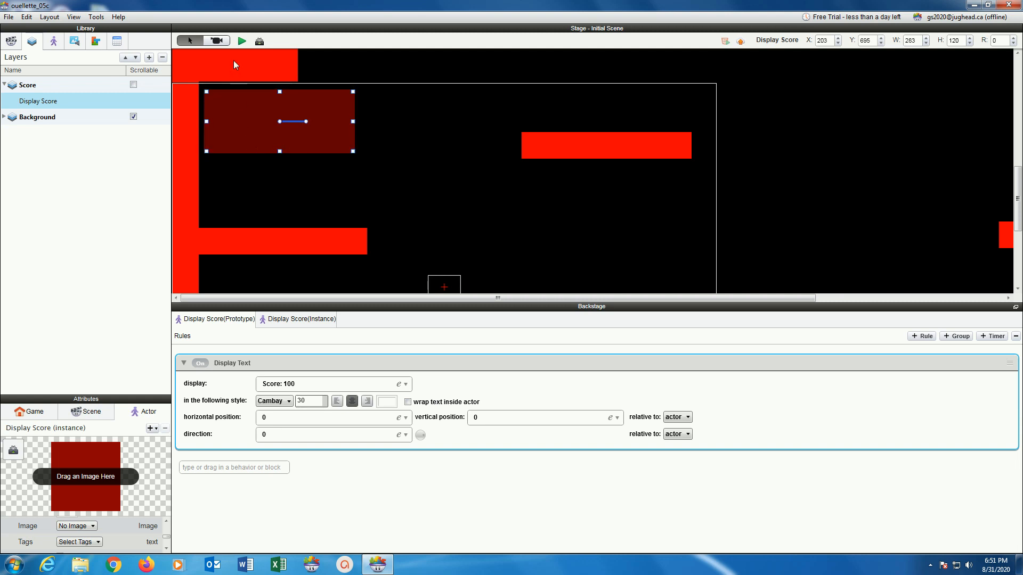
# Step: Preview the repositioned score display while moving the hero down the platforms and right to the far wall, and return to the editor
pyautogui.click(240, 42)
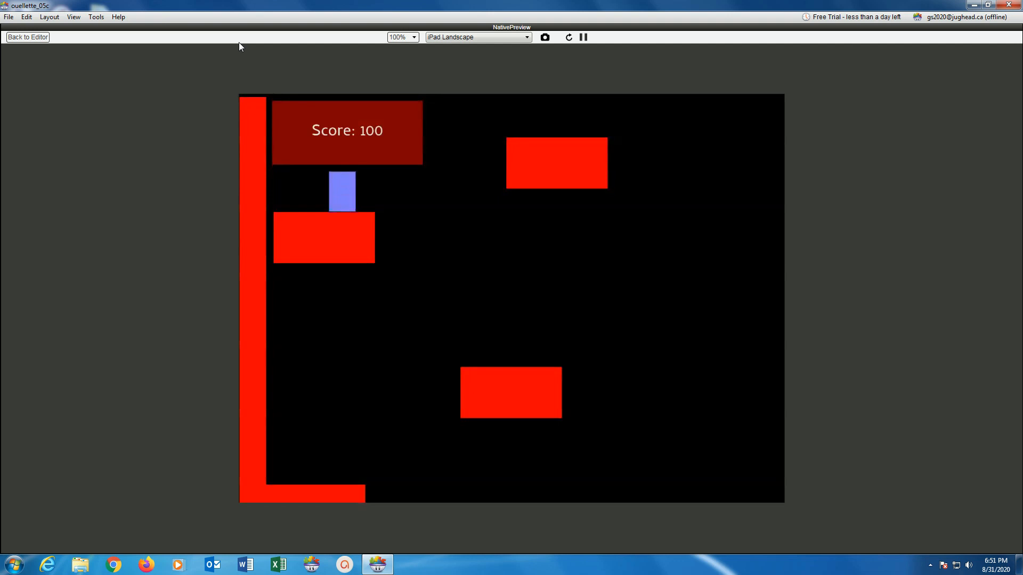
pyautogui.press('Right')
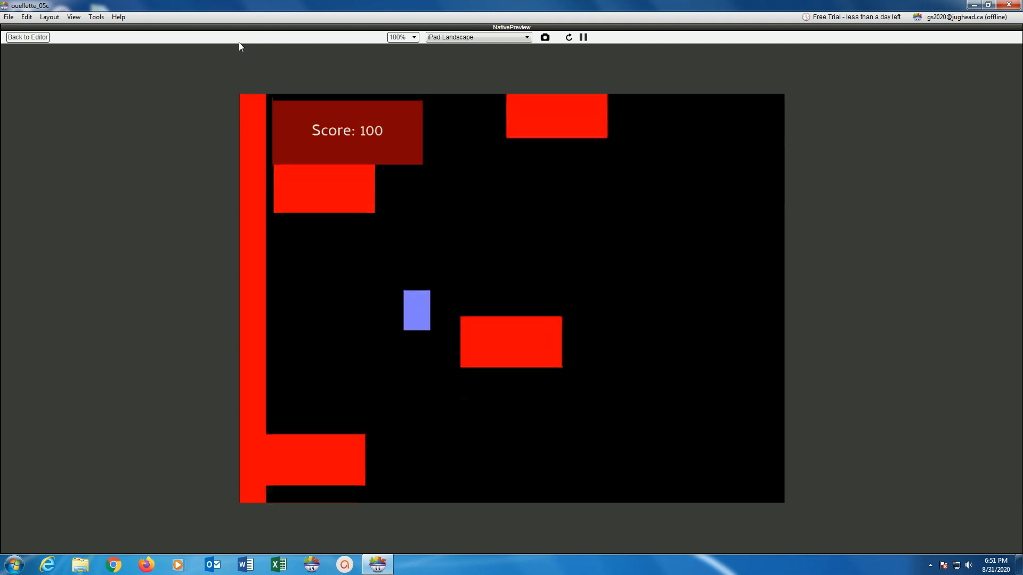
pyautogui.press('Right')
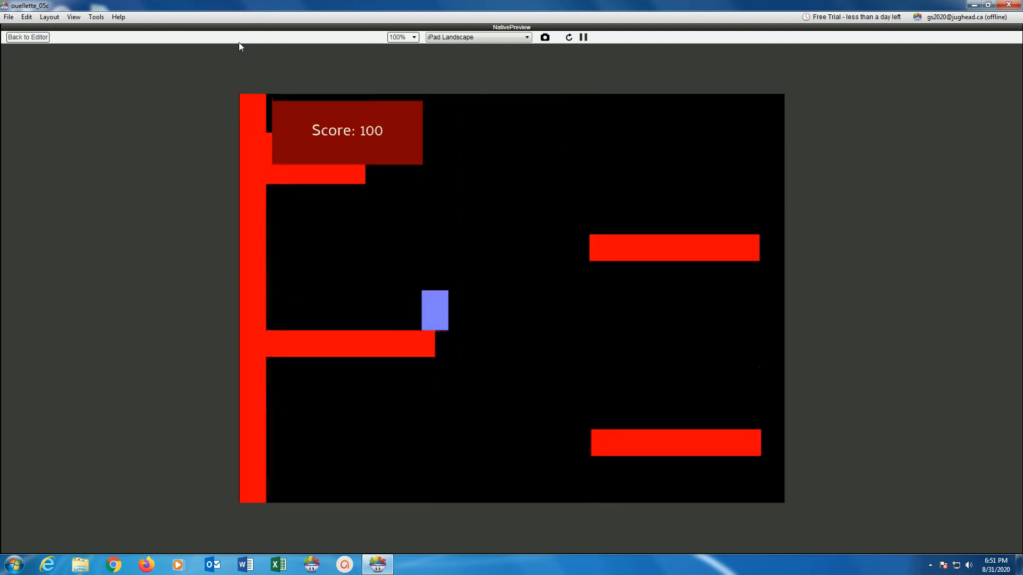
pyautogui.press('Right')
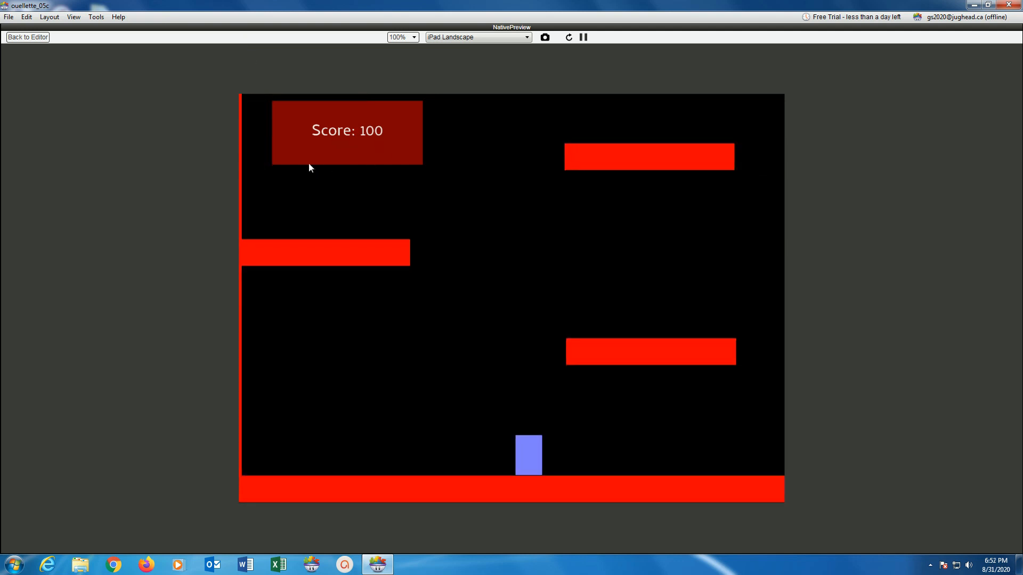
pyautogui.press('Right')
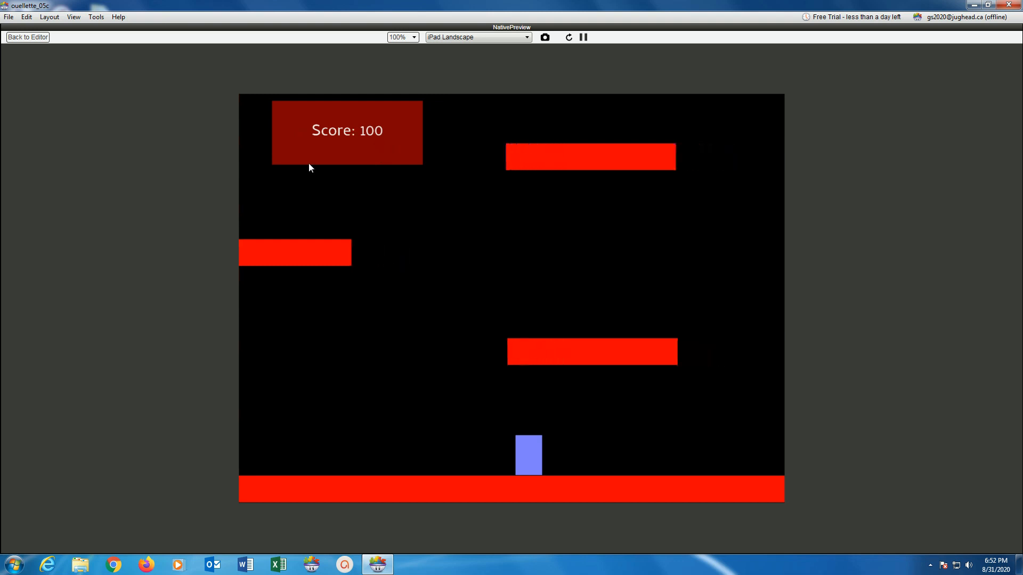
pyautogui.press('Right')
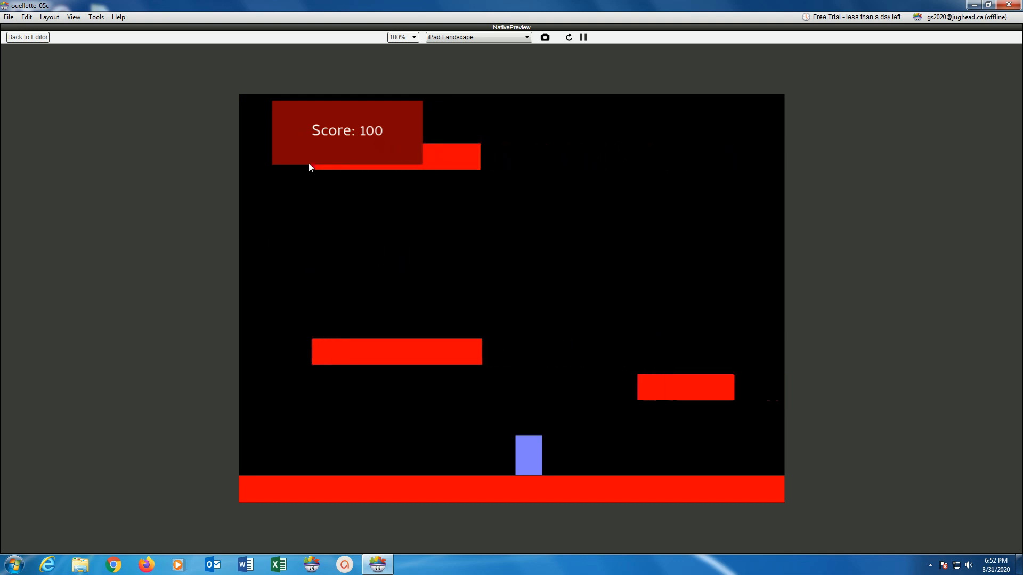
pyautogui.press('Right')
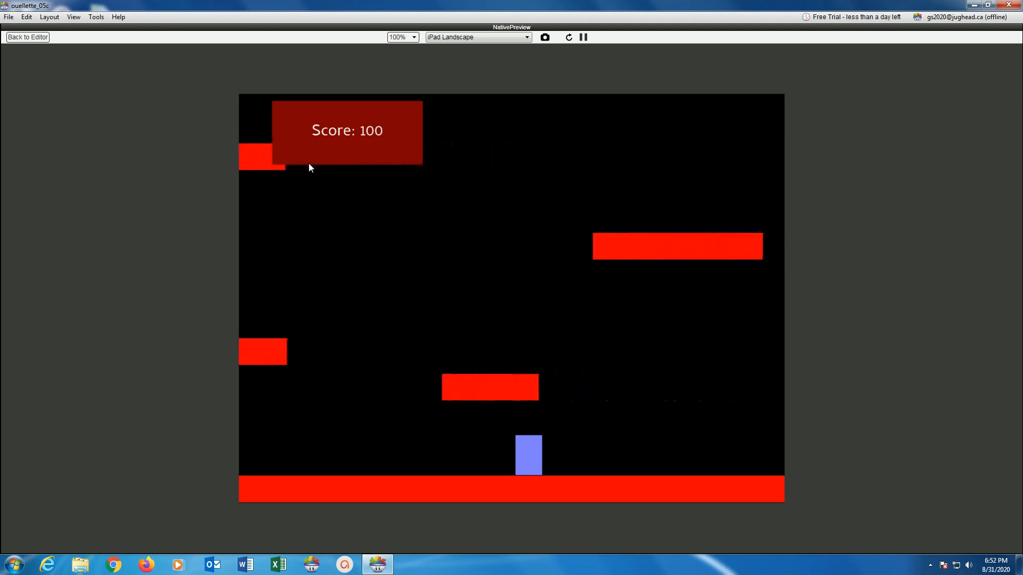
pyautogui.press('Right')
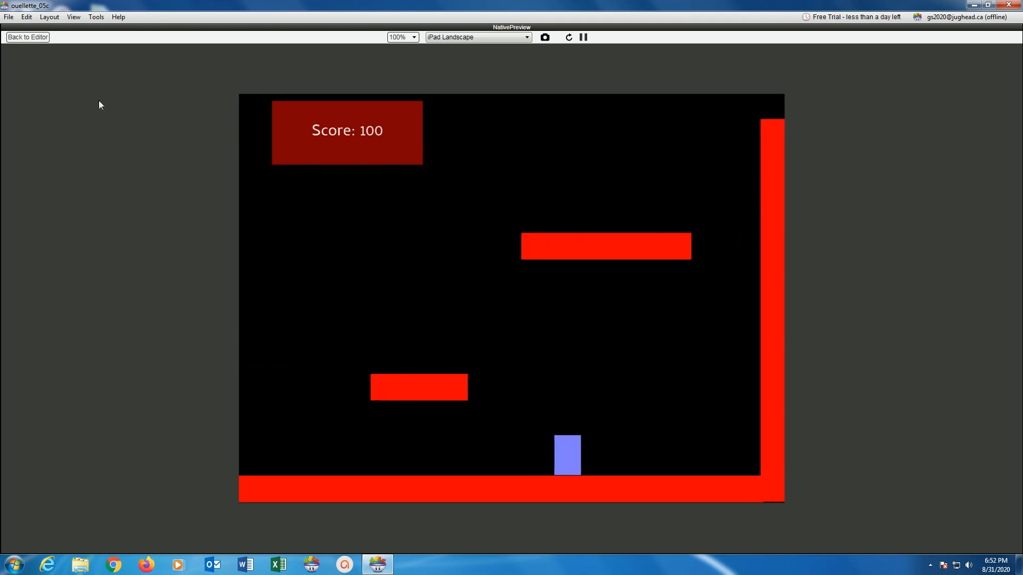
pyautogui.click(41, 38)
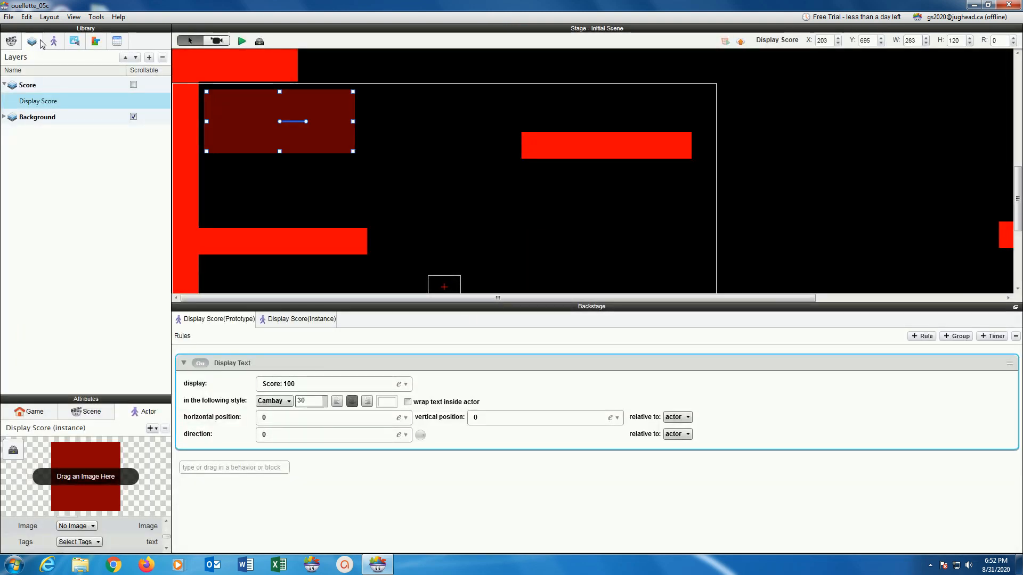